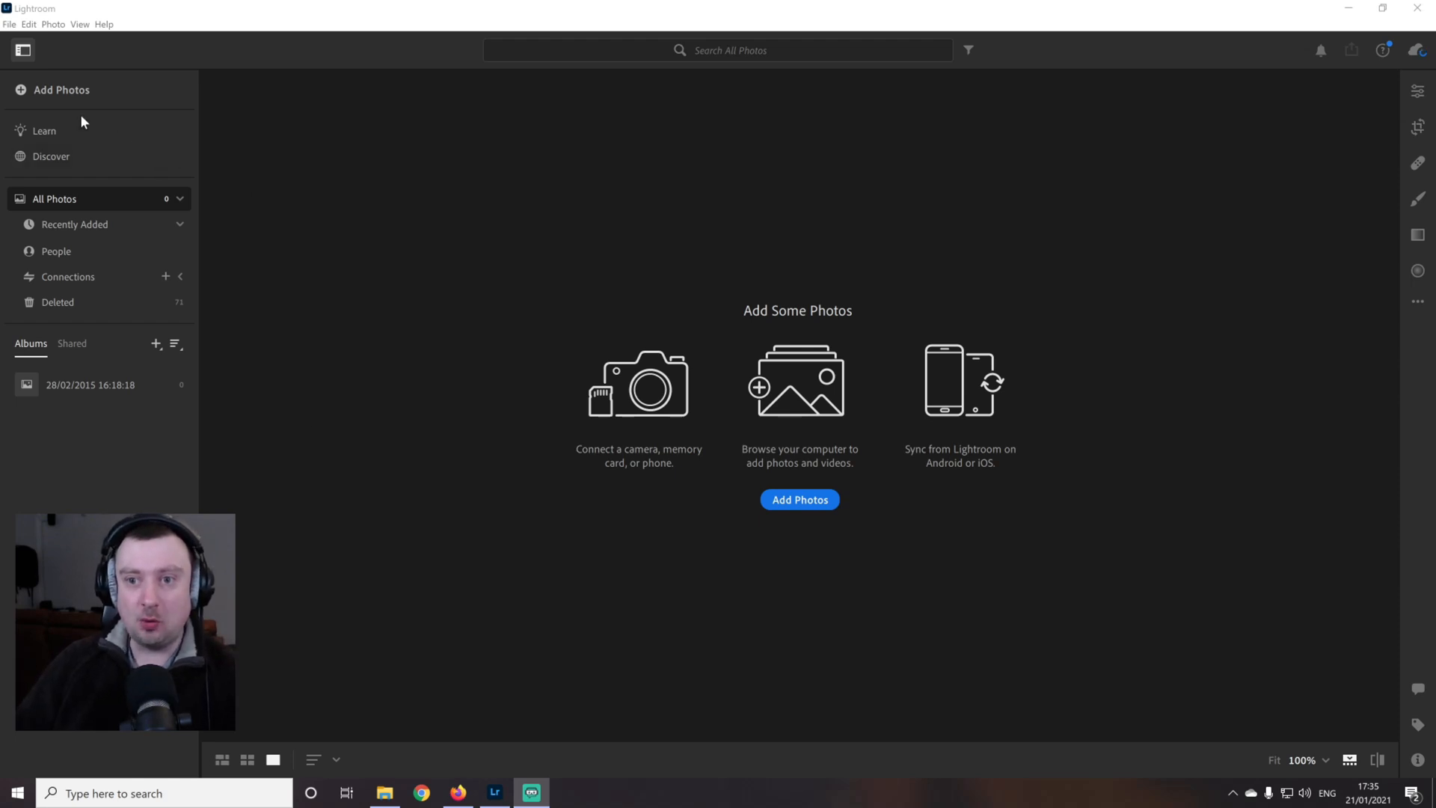
Import the seven drone photos DJI_0001.DNG to DJI_0007.DNG from the PANORAMA folder 100_0398
click(65, 94)
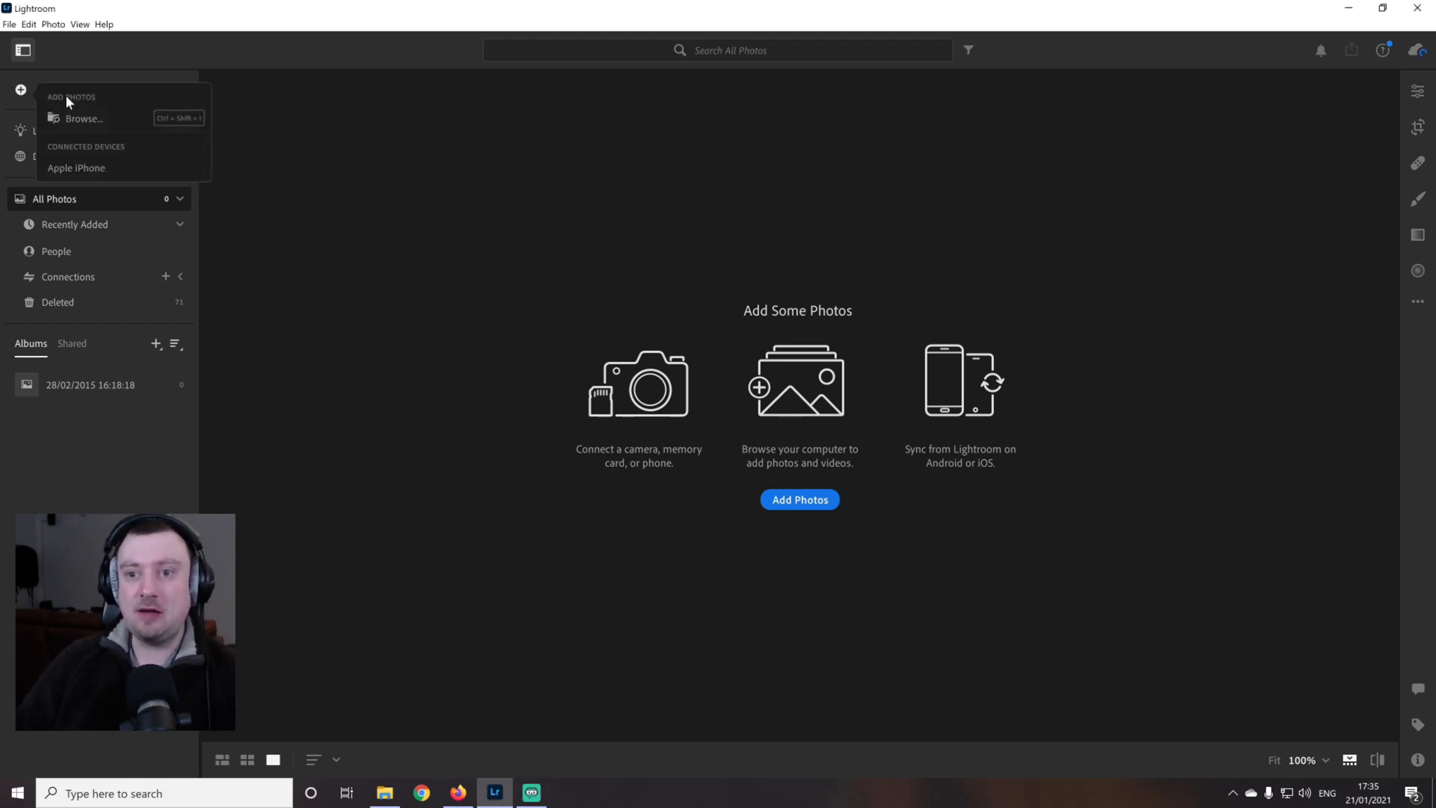
click(91, 123)
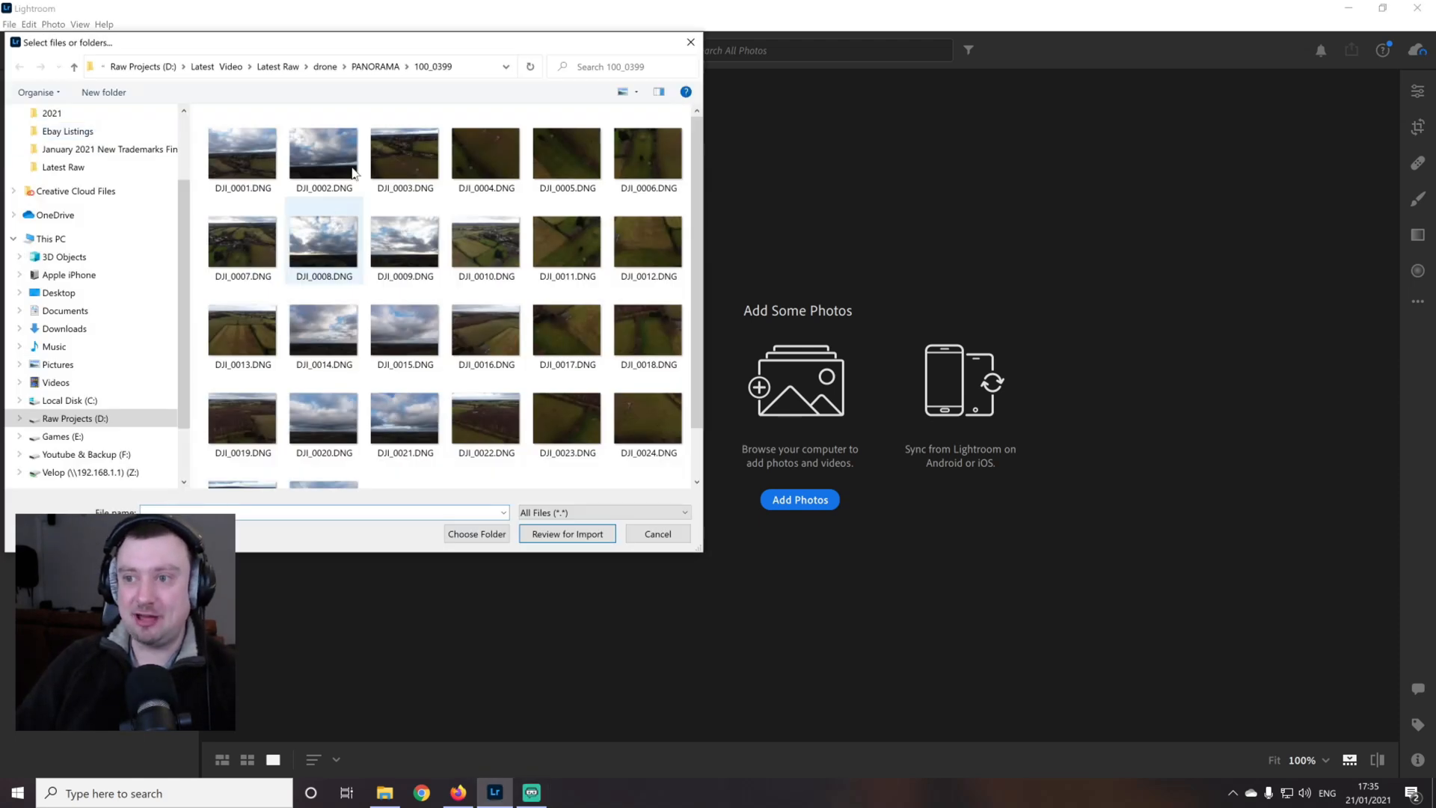
click(381, 66)
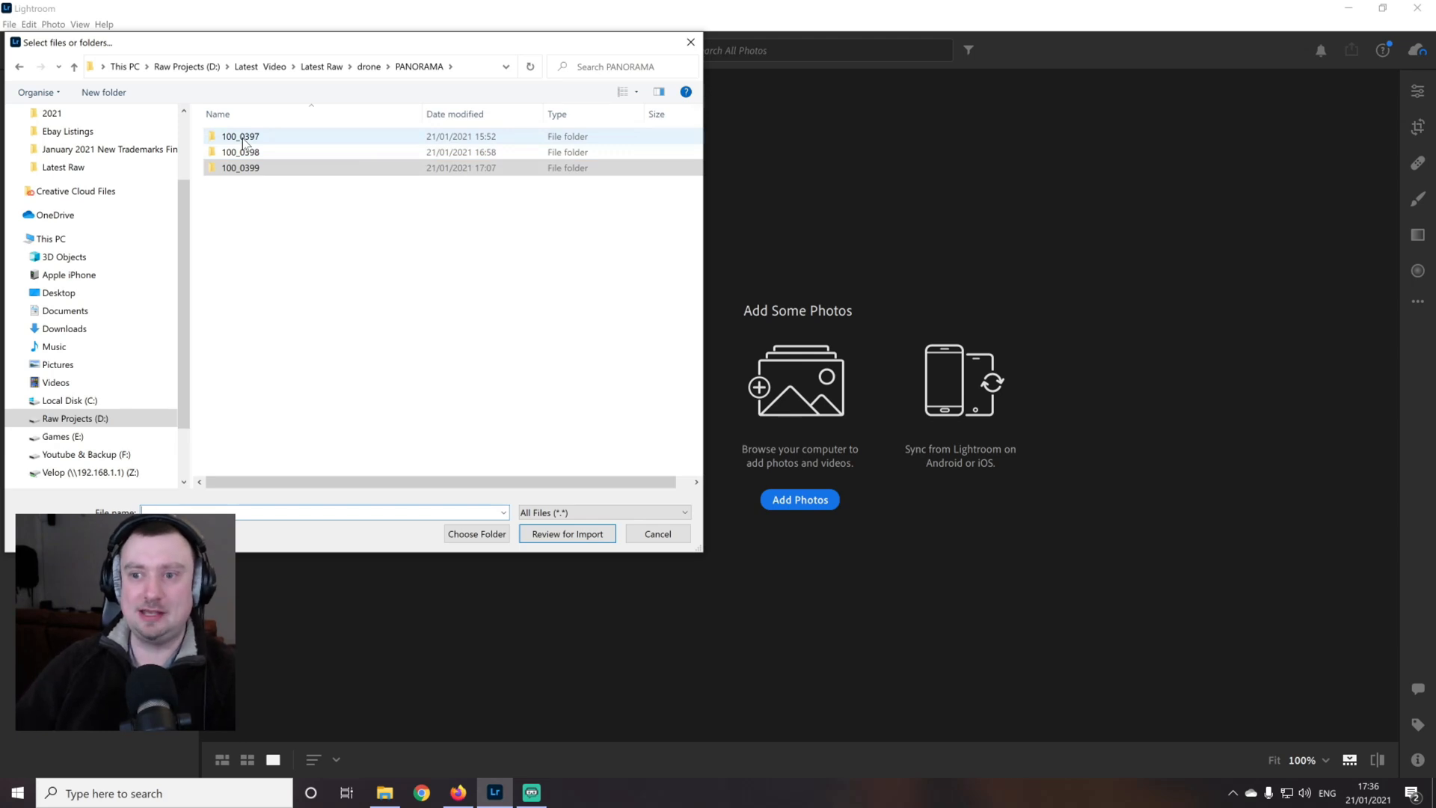
double_click(257, 154)
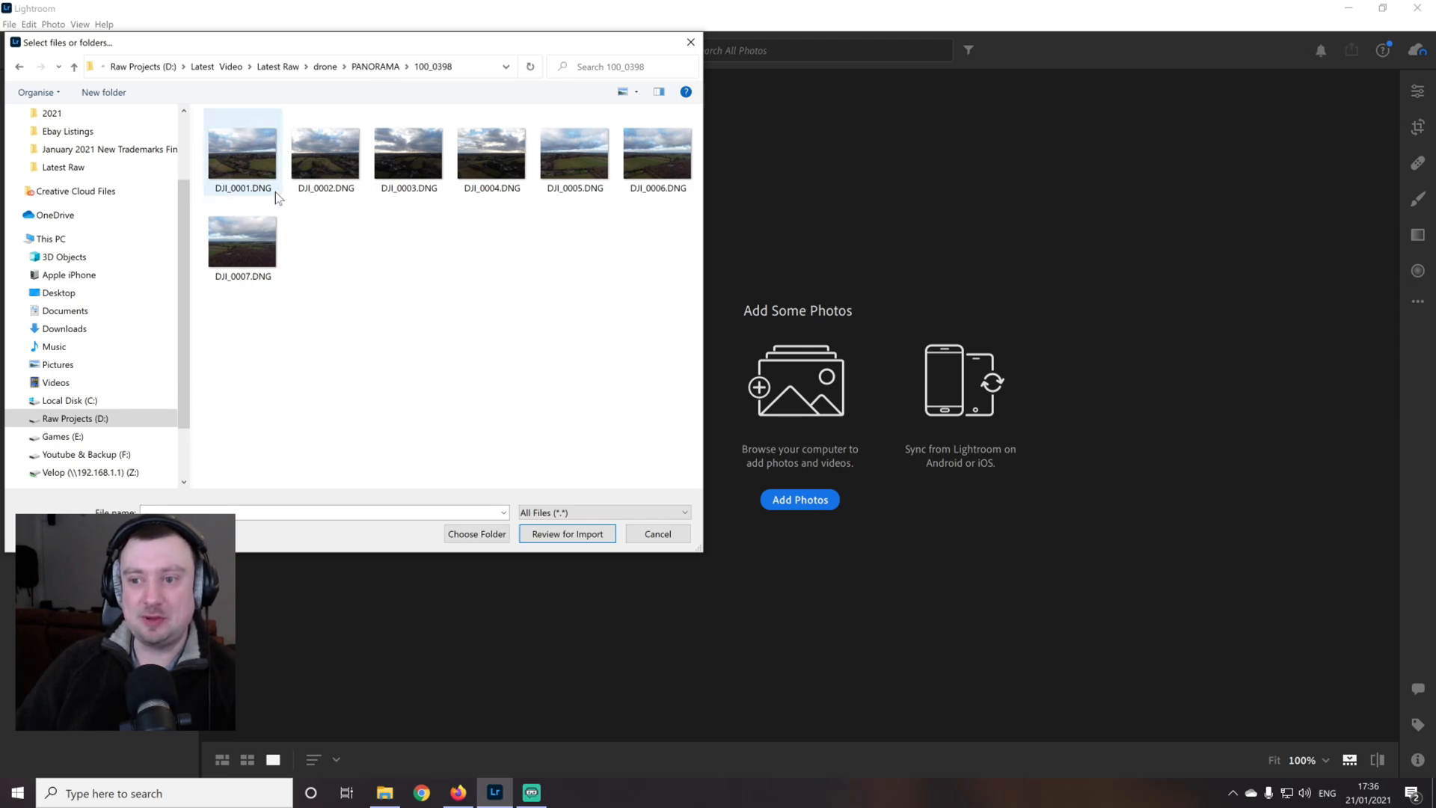
drag(232, 319, 682, 187)
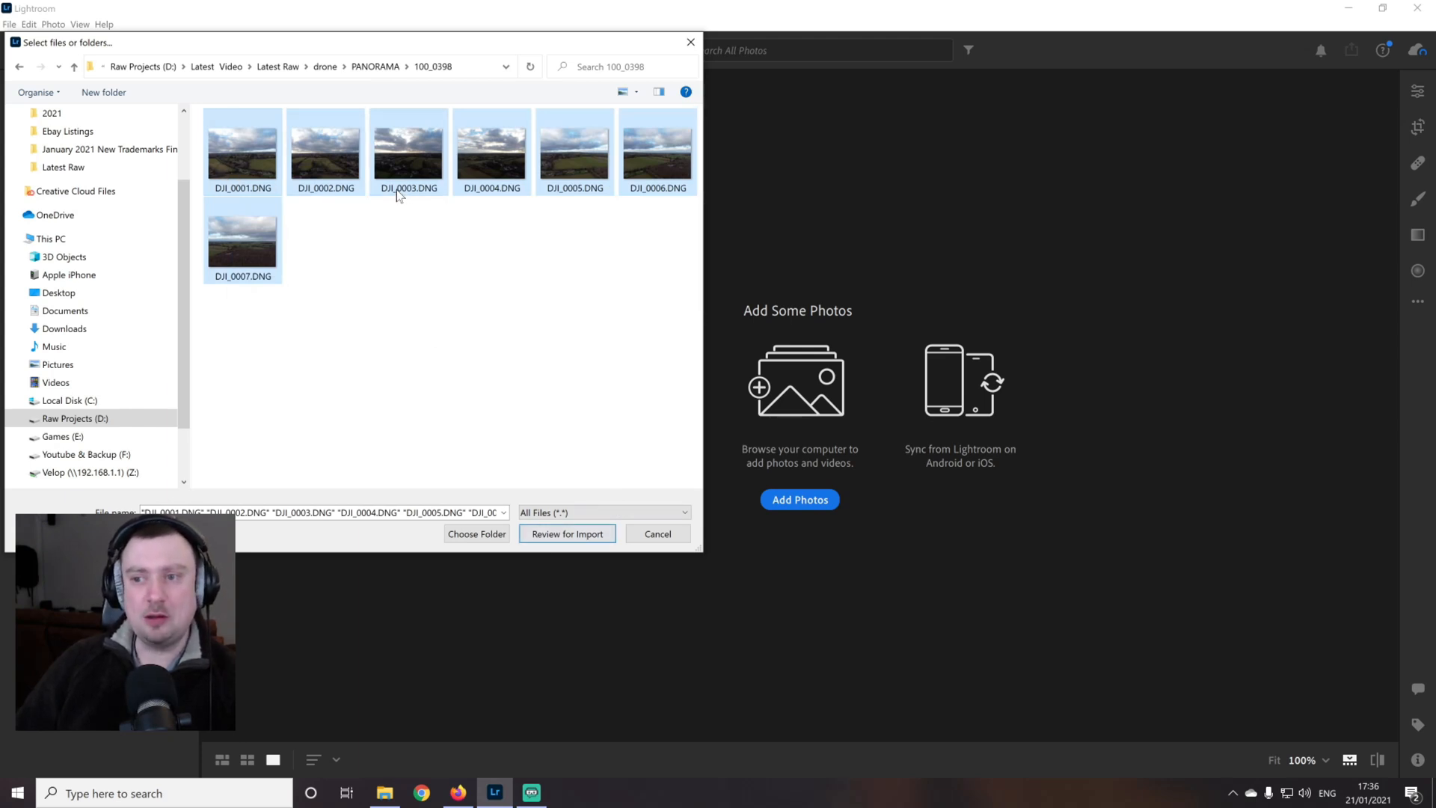
click(586, 536)
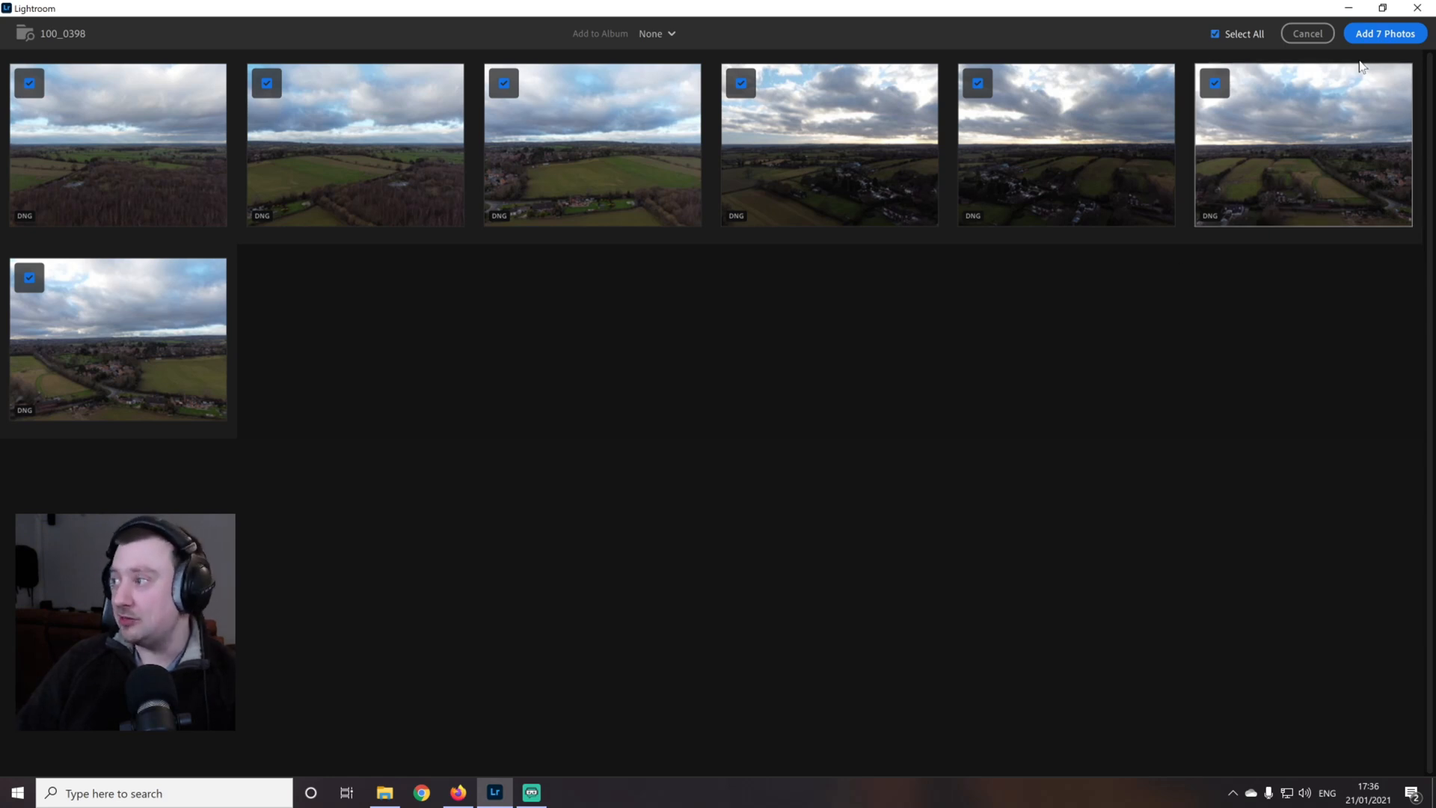
click(1379, 35)
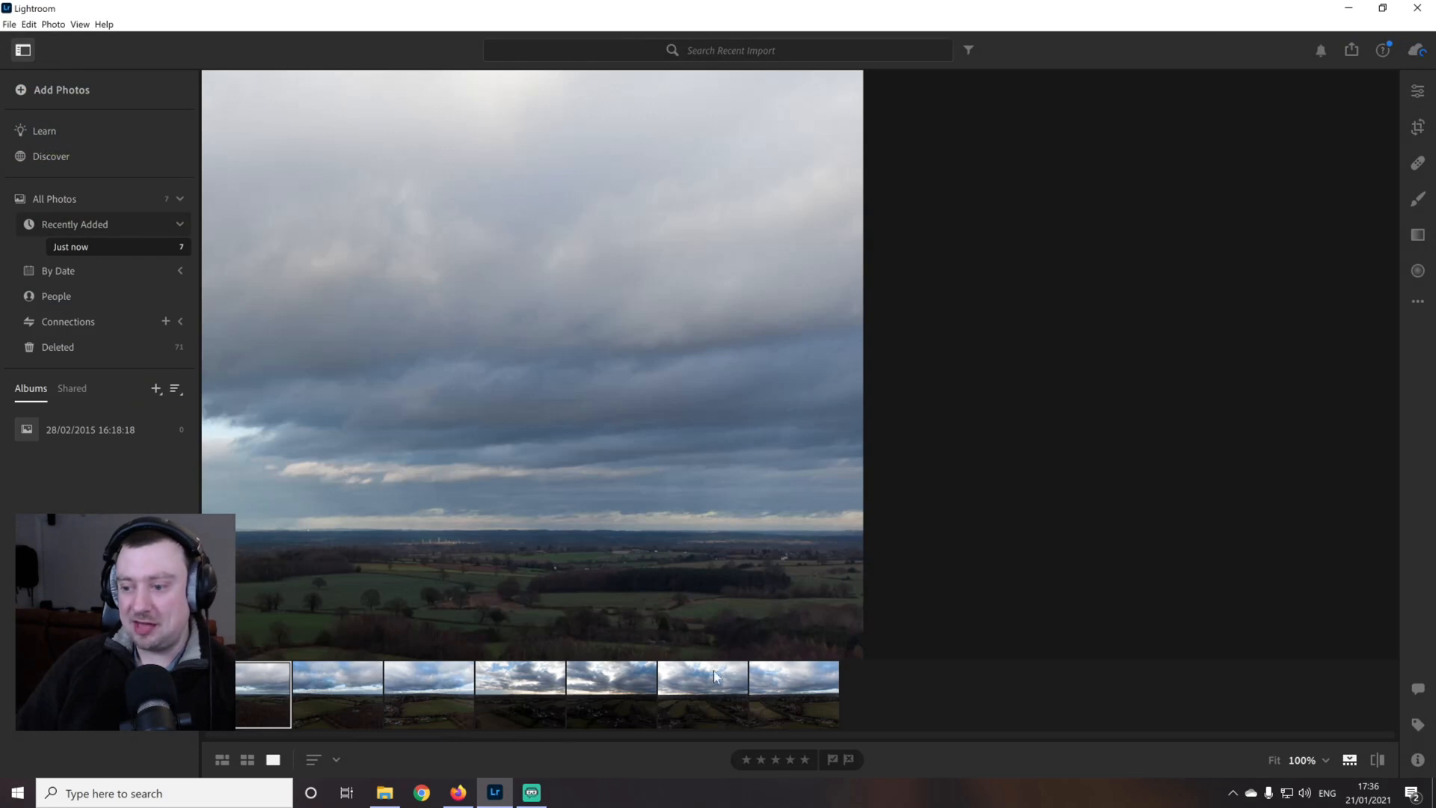
View the newly imported drone photos one after another to check the frames for the panorama
click(372, 687)
click(435, 695)
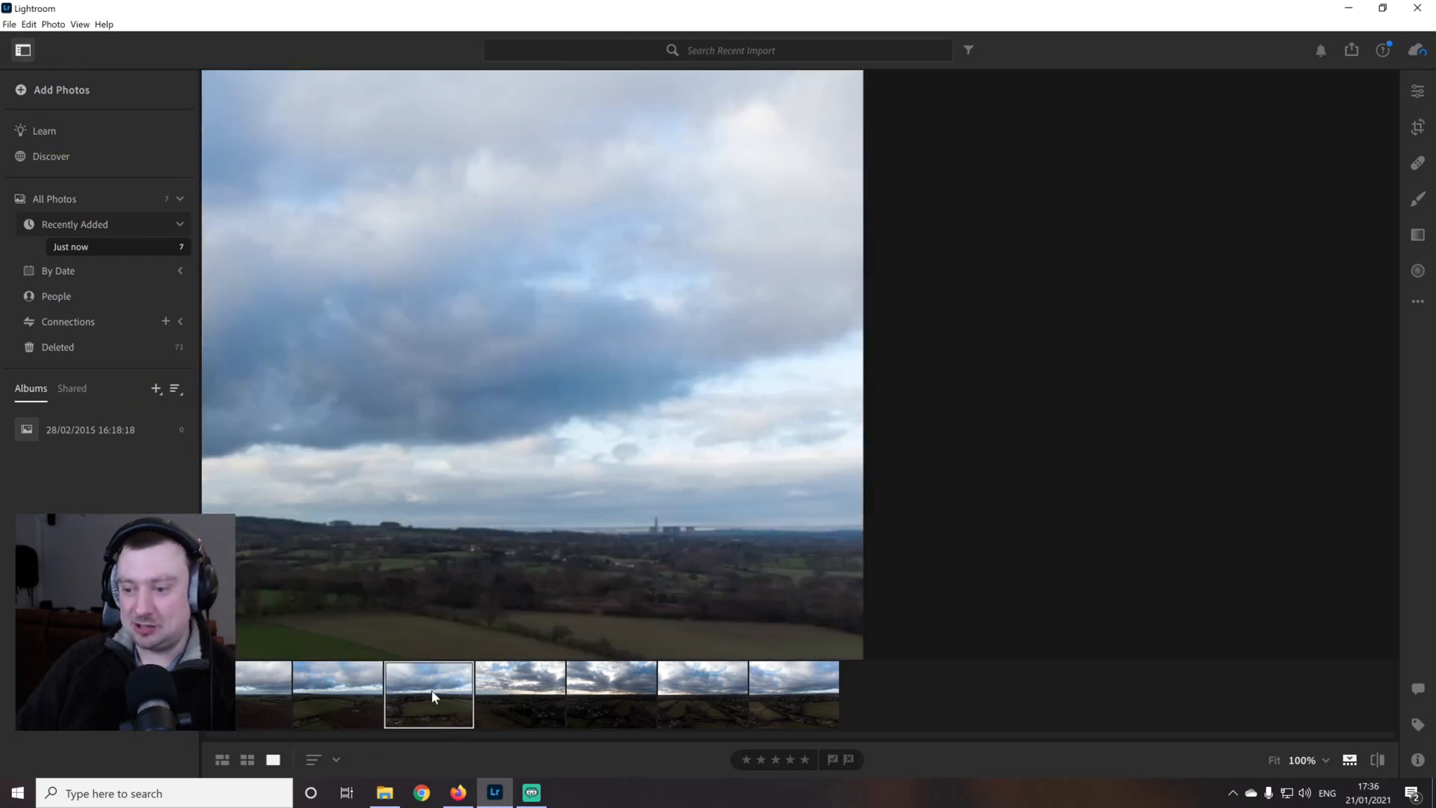
click(537, 697)
click(599, 699)
click(714, 693)
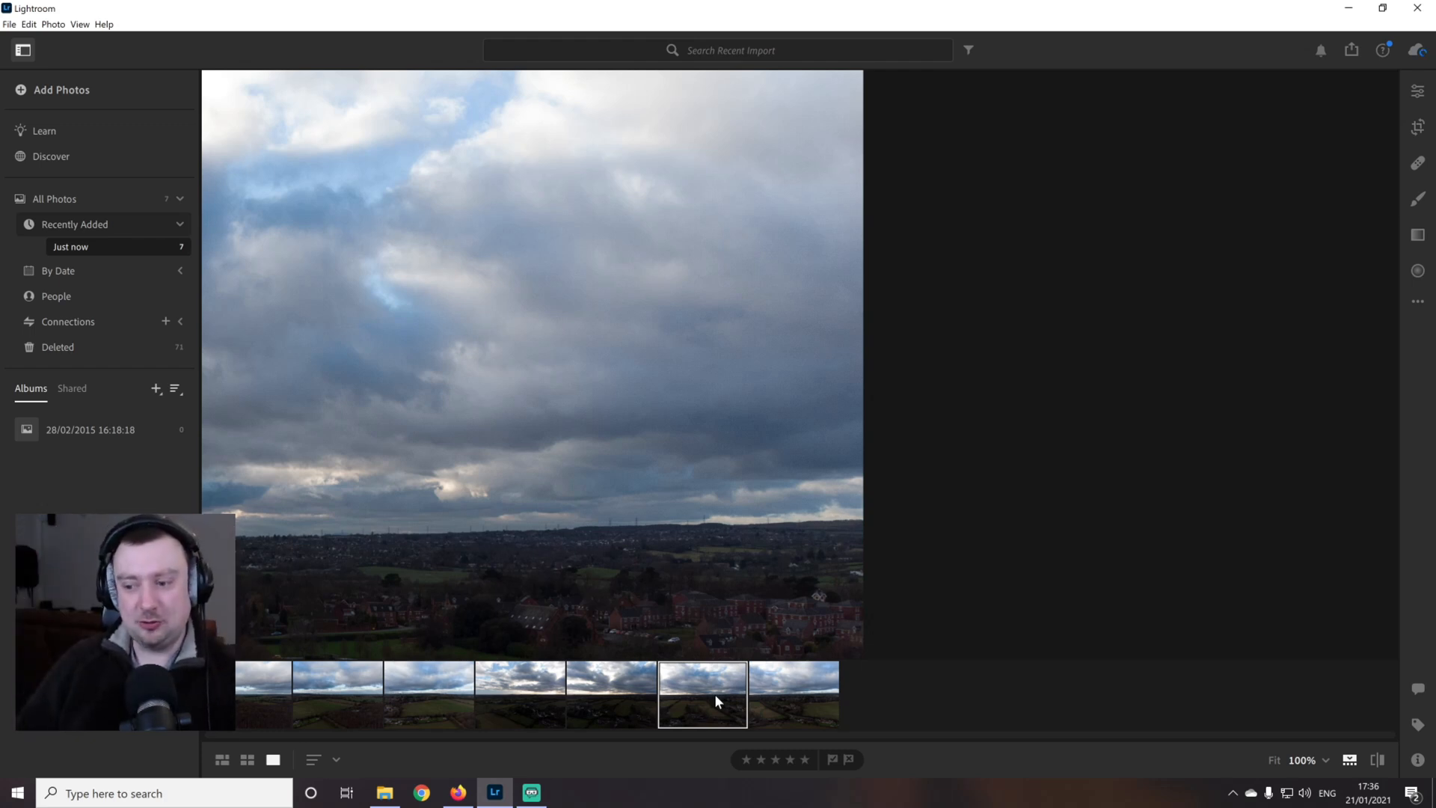
key(Right)
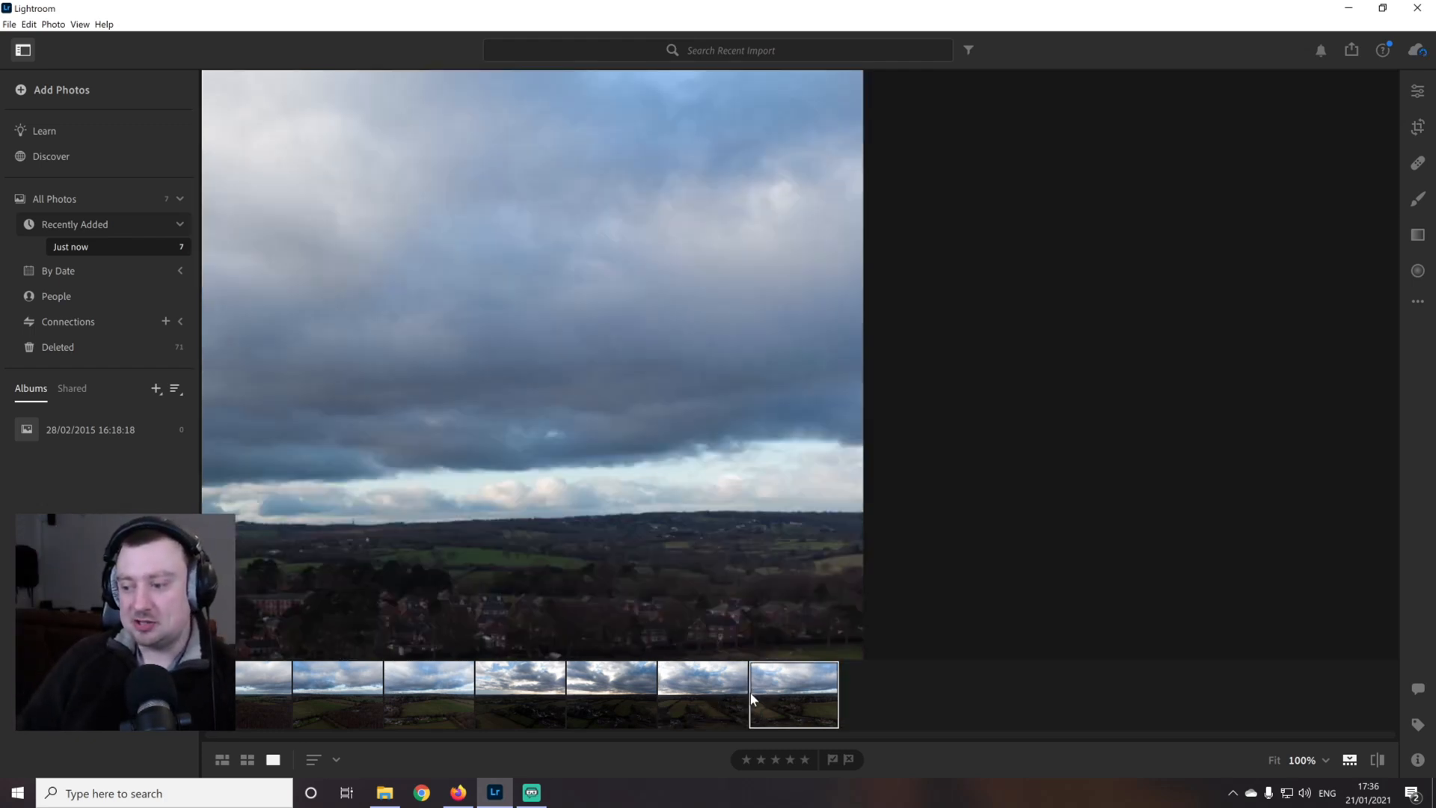
key(Left)
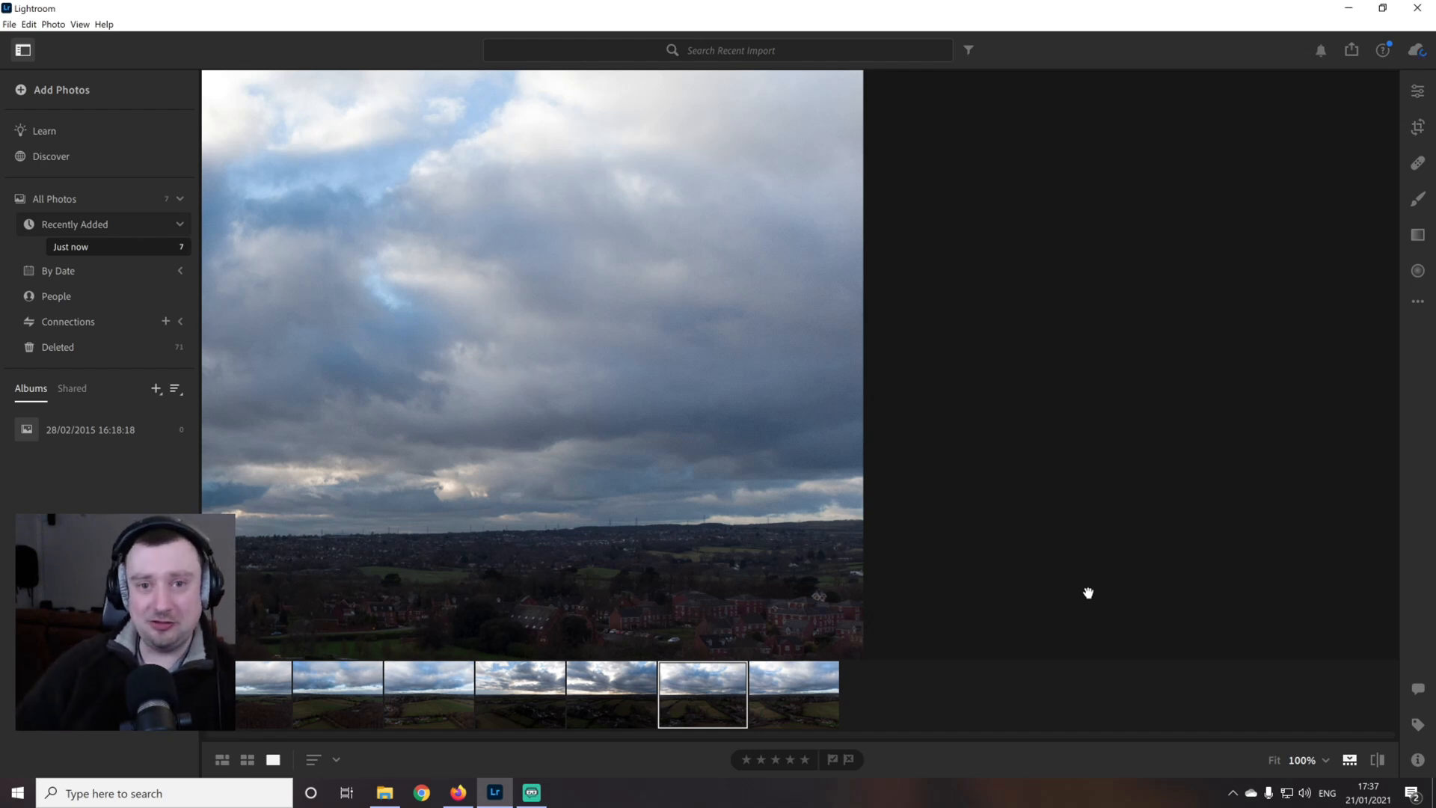
Start a Panorama Merge of all seven imported photos and use the Cylindrical projection
click(284, 718)
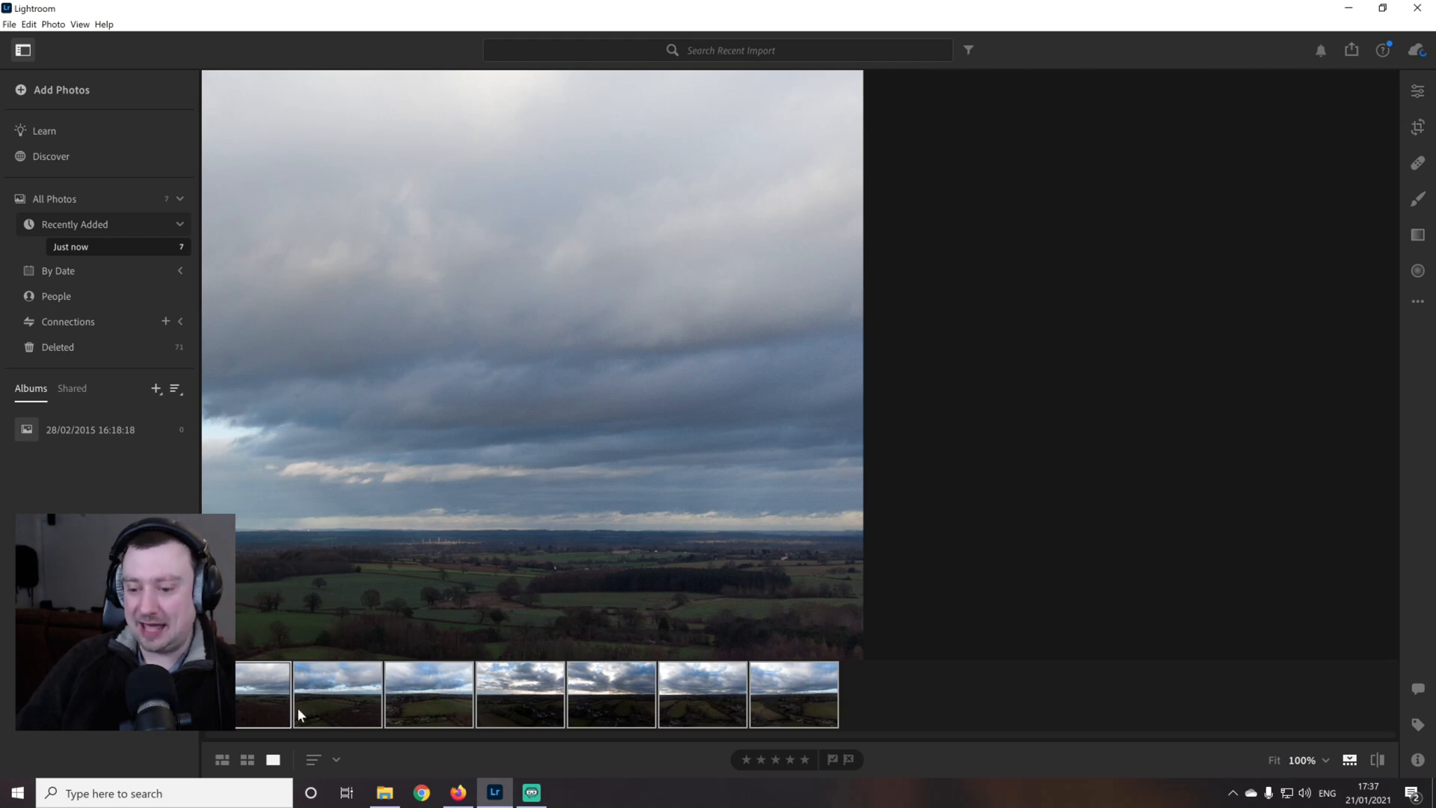
right_click(798, 697)
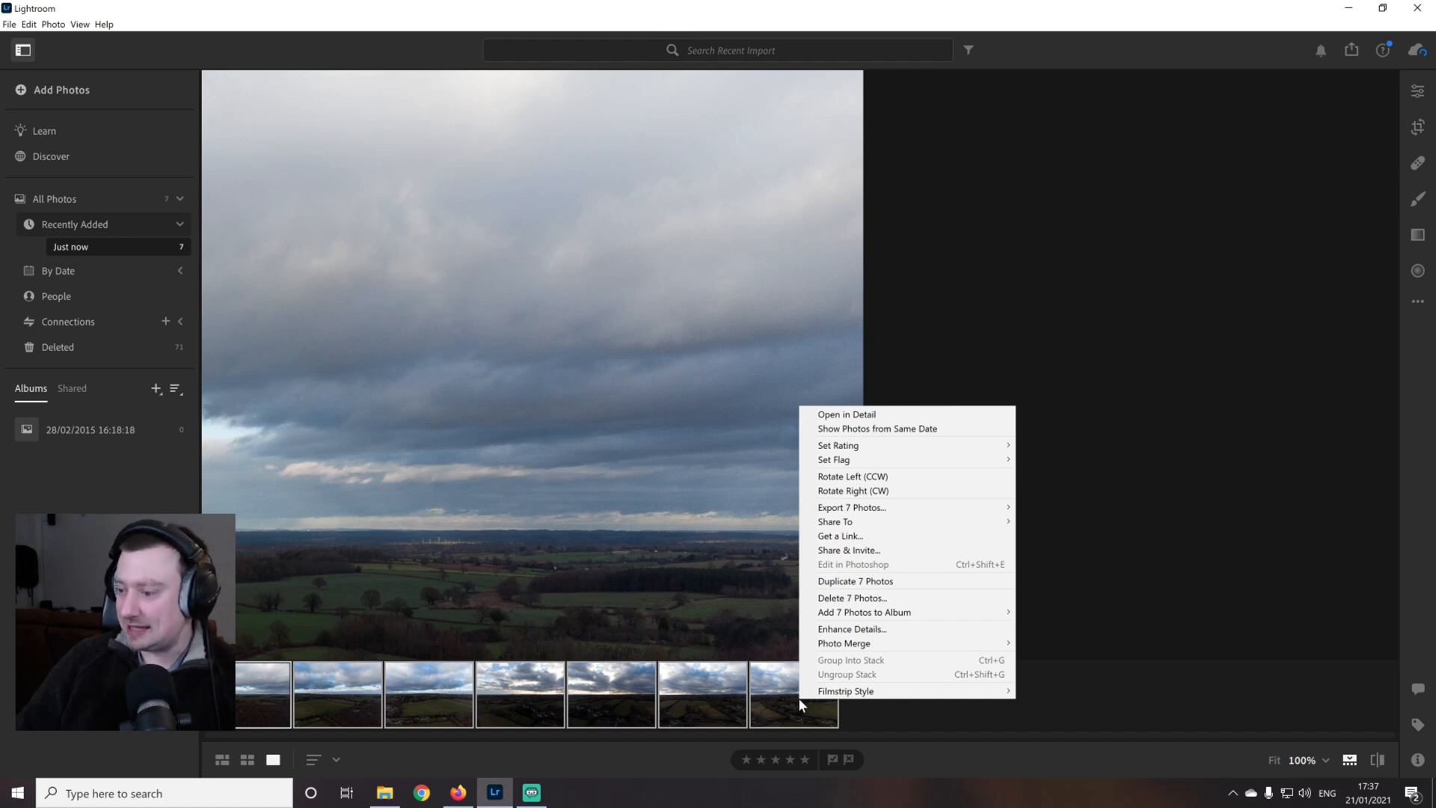
mouse_move(927, 637)
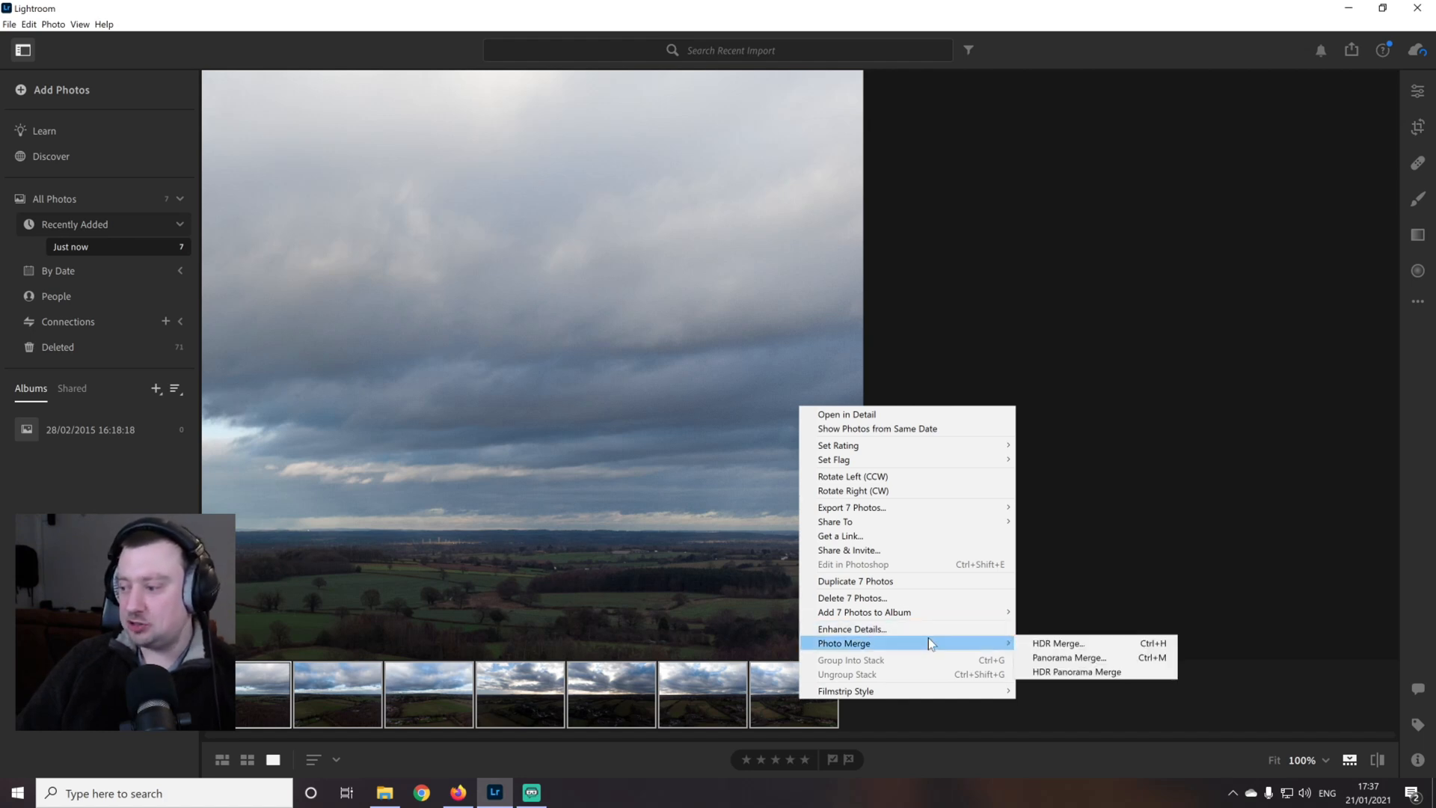
click(1099, 658)
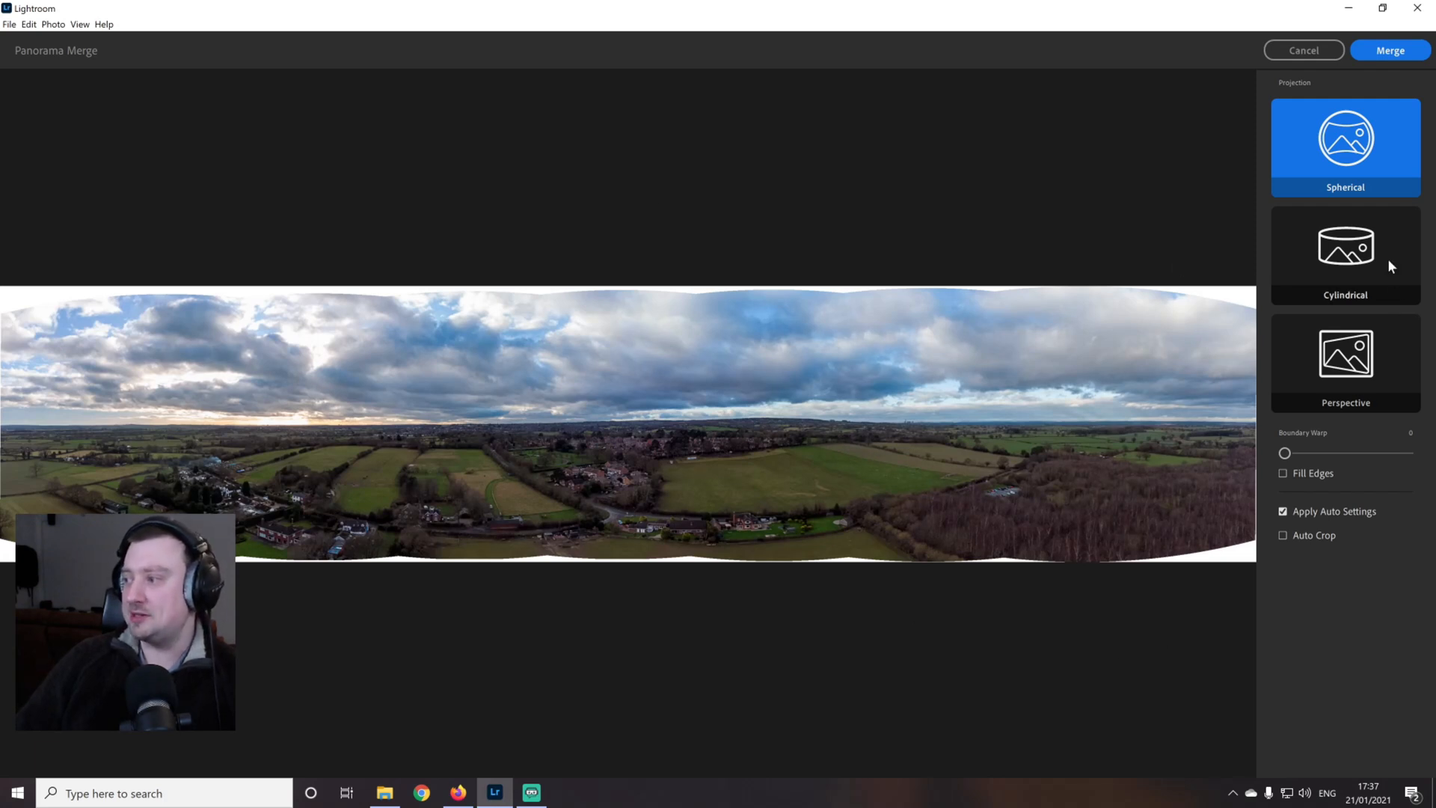
click(1348, 259)
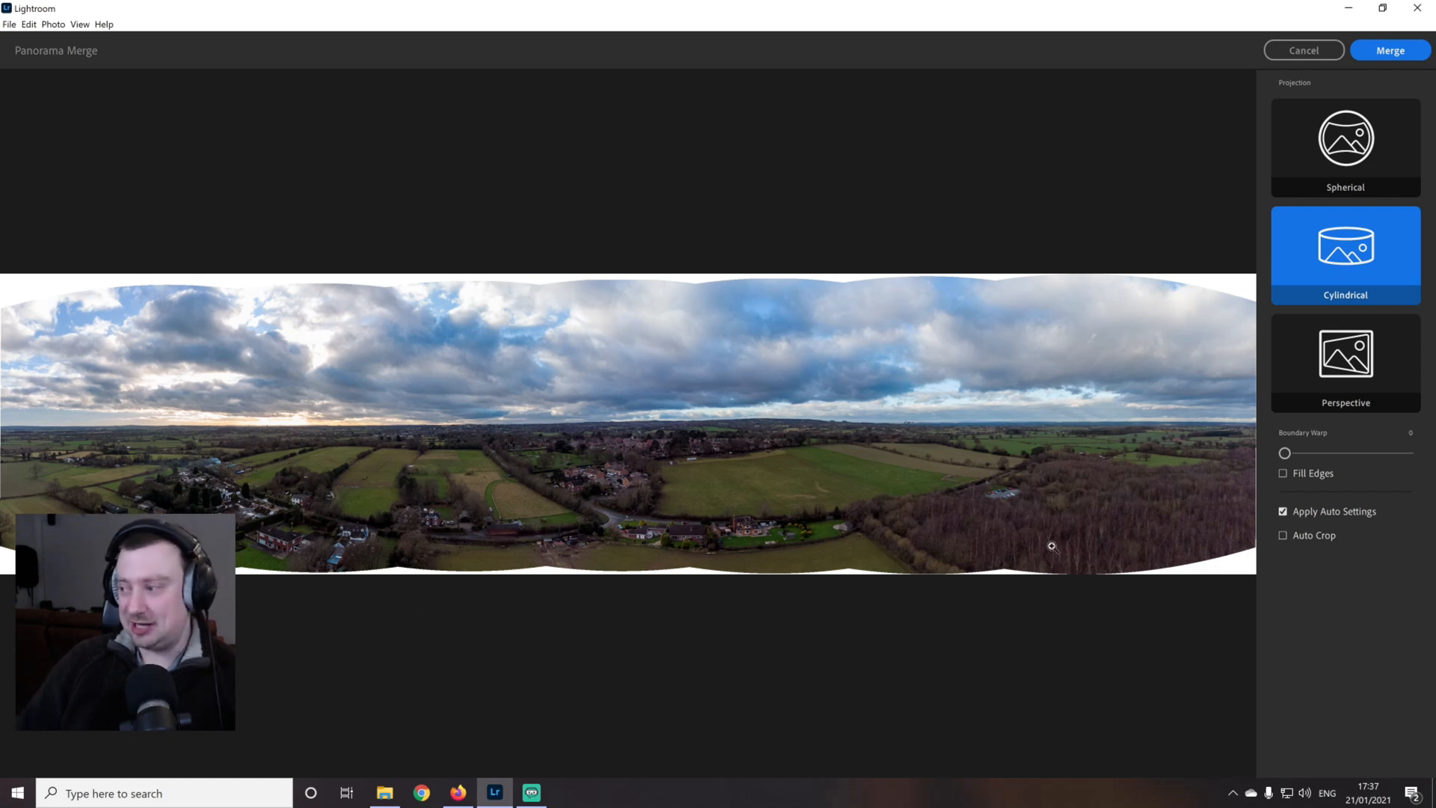
Try Auto Crop and a Boundary Warp of 16 on the panorama preview, resetting each one
click(1283, 535)
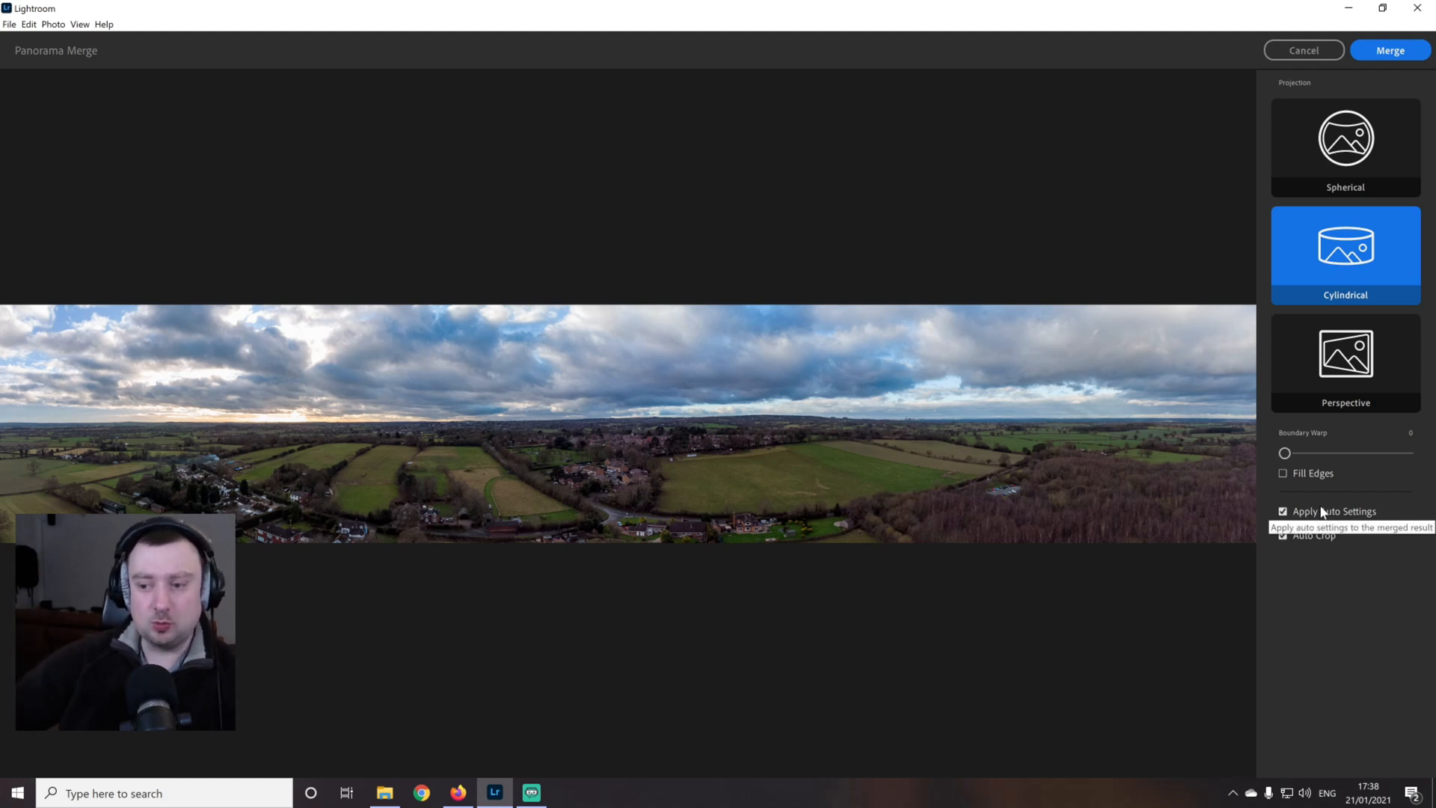
click(1283, 536)
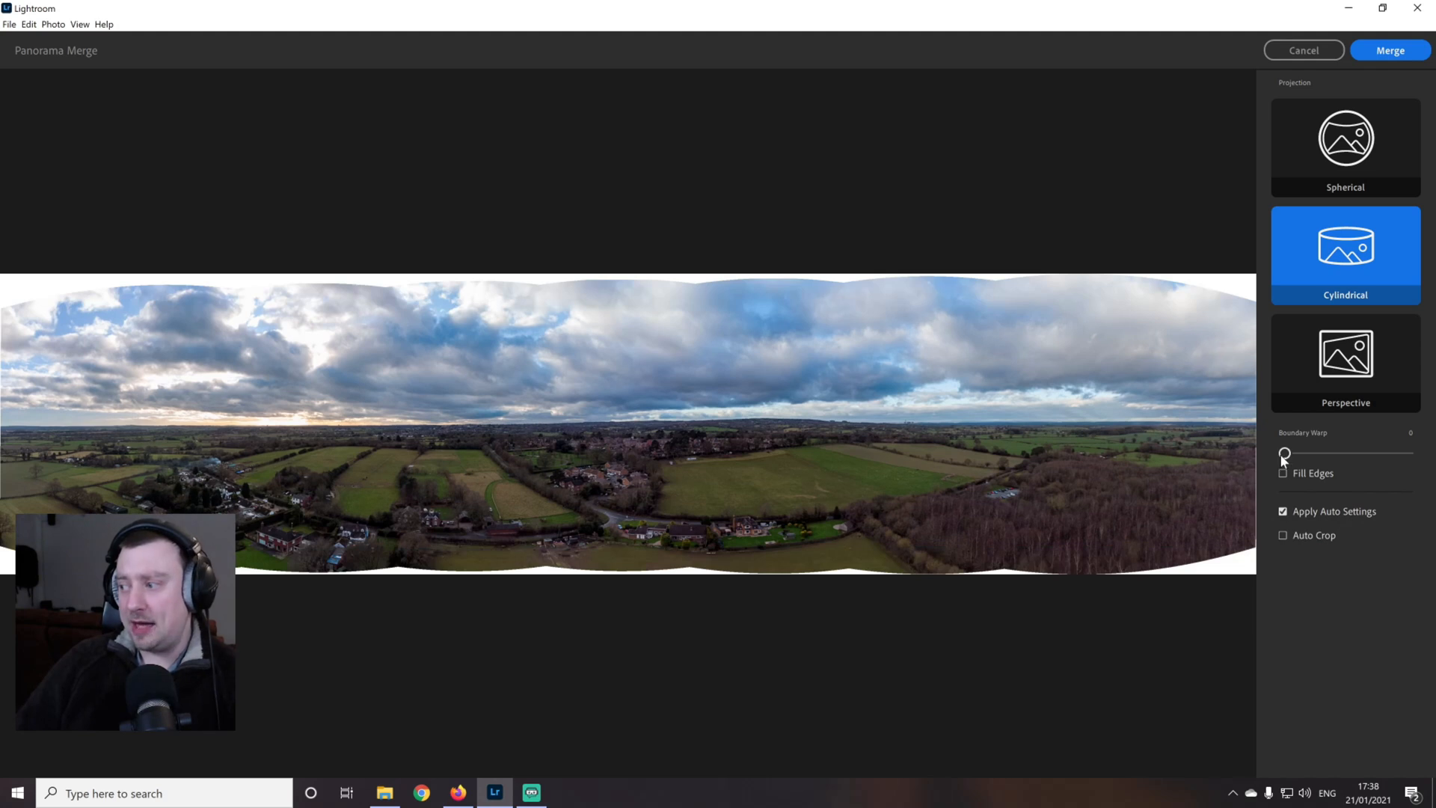
drag(1283, 454, 1309, 454)
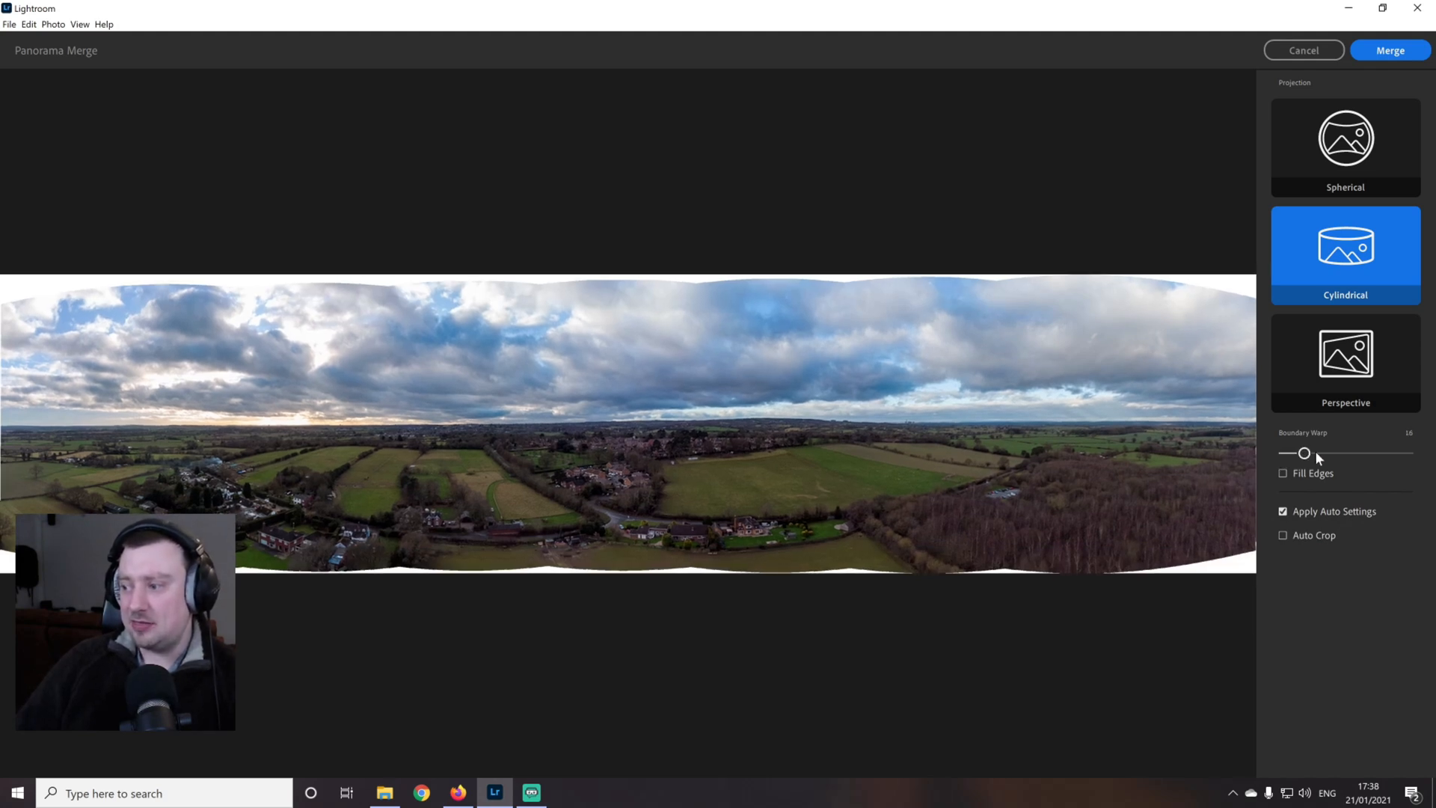
drag(1304, 453, 1253, 455)
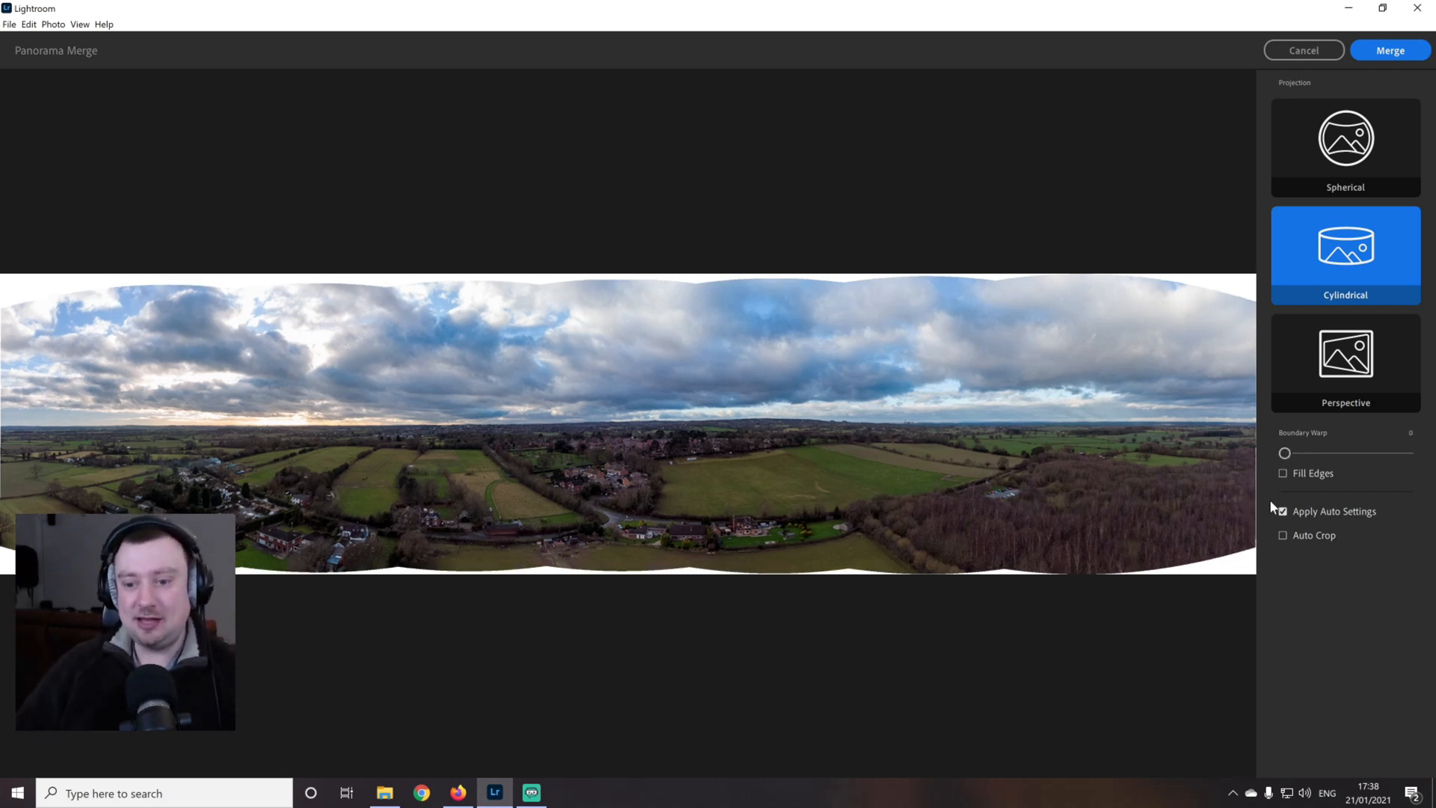
Enable Auto Crop, set Boundary Warp to 9 and merge the photos into the panorama
click(1283, 535)
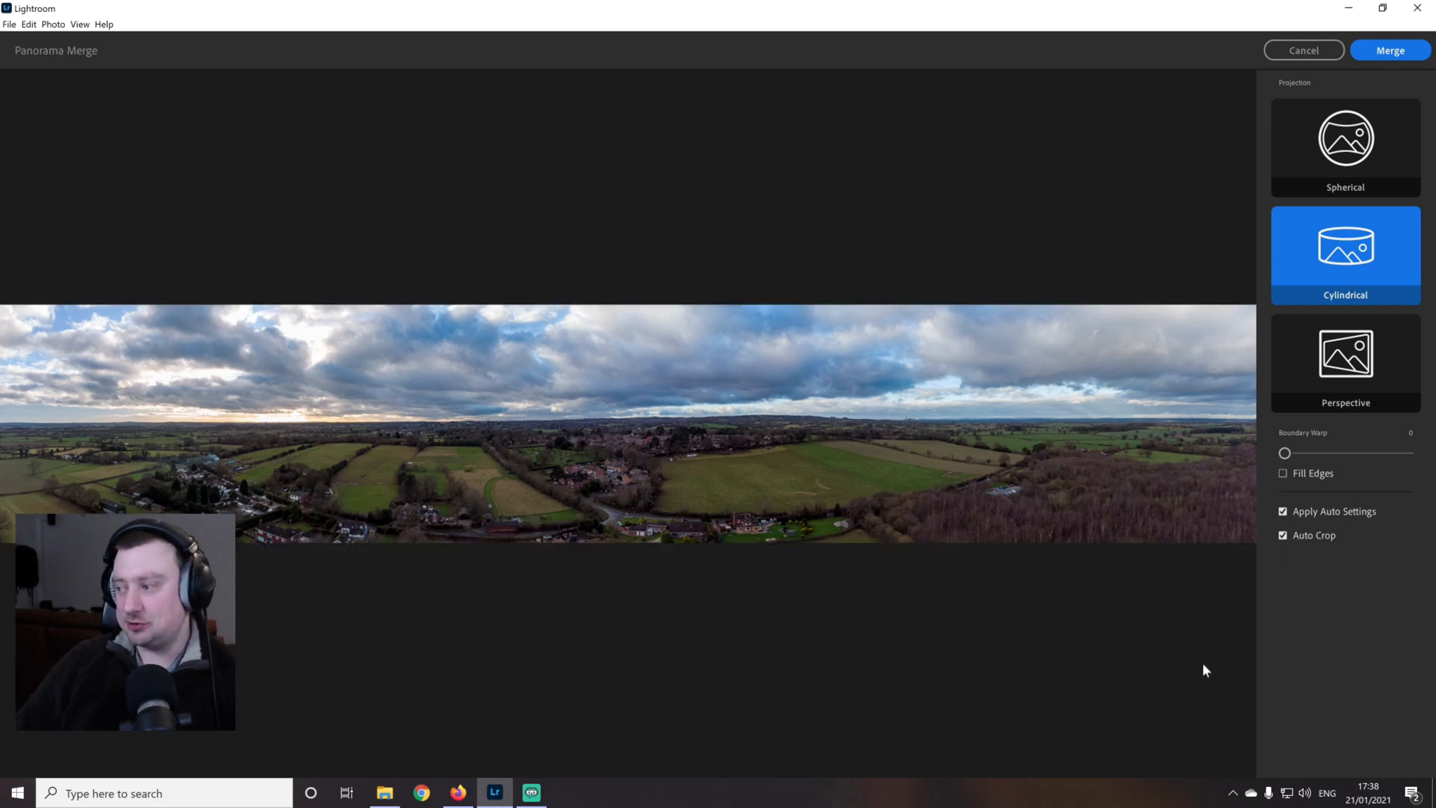
drag(1285, 457, 1293, 458)
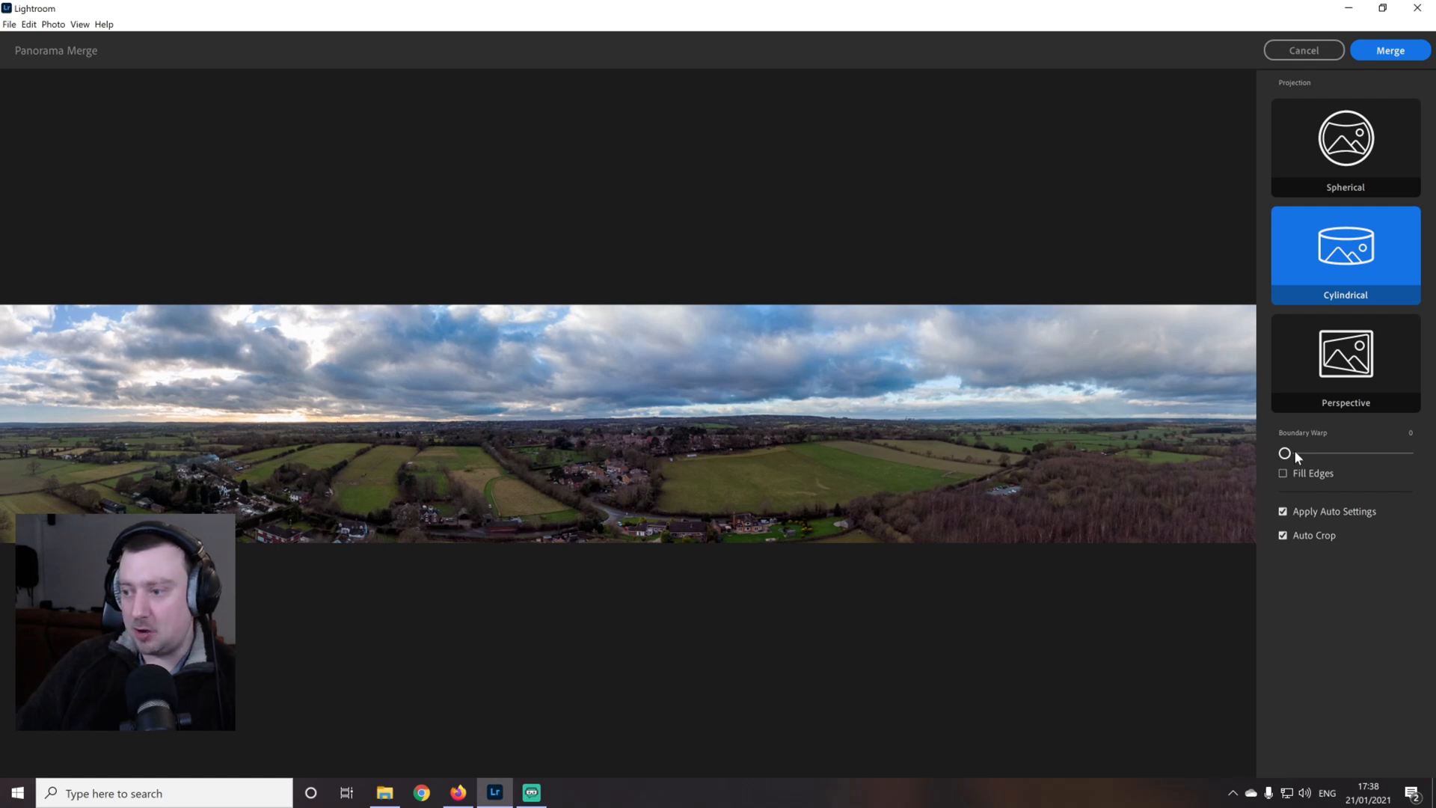
drag(1285, 454, 1298, 458)
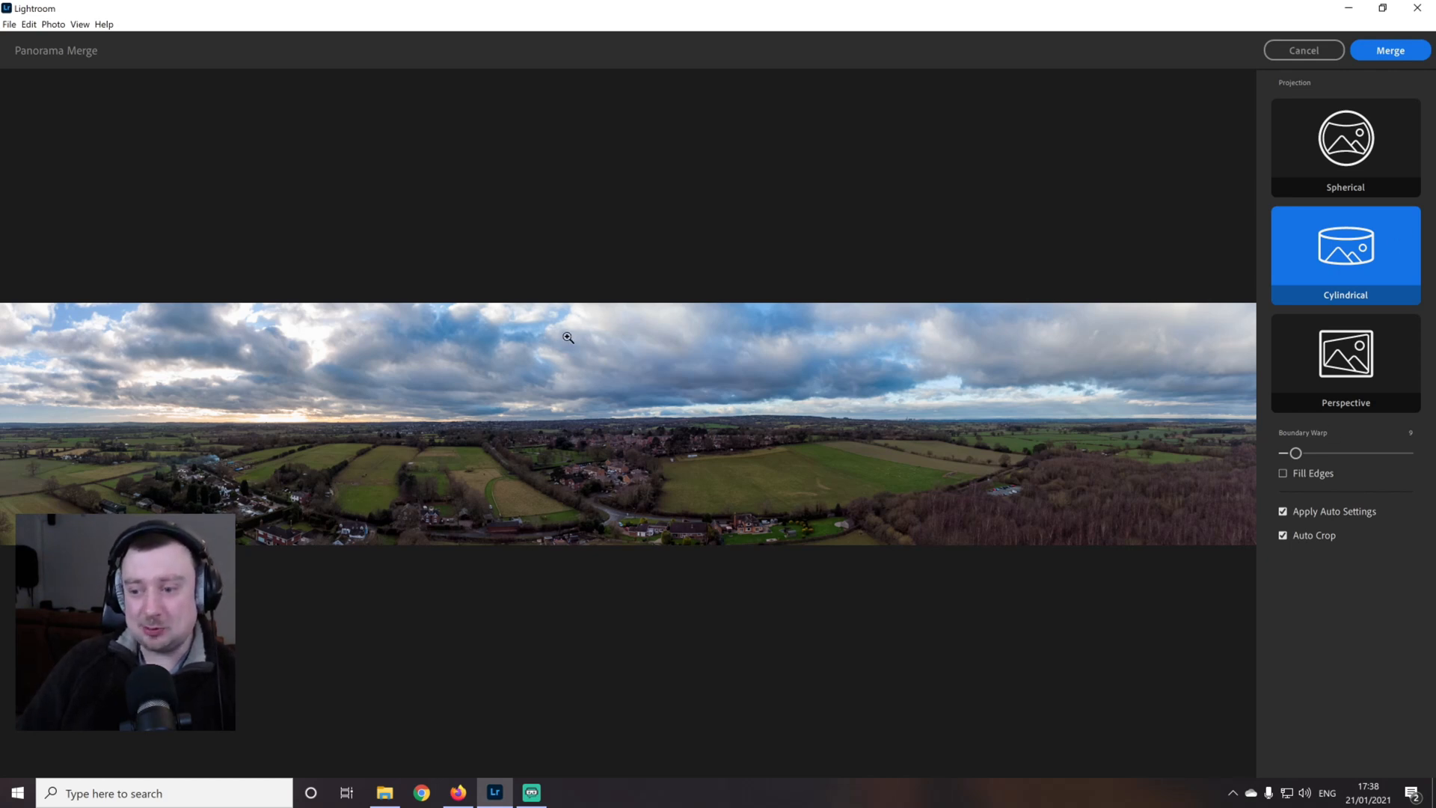
click(1412, 53)
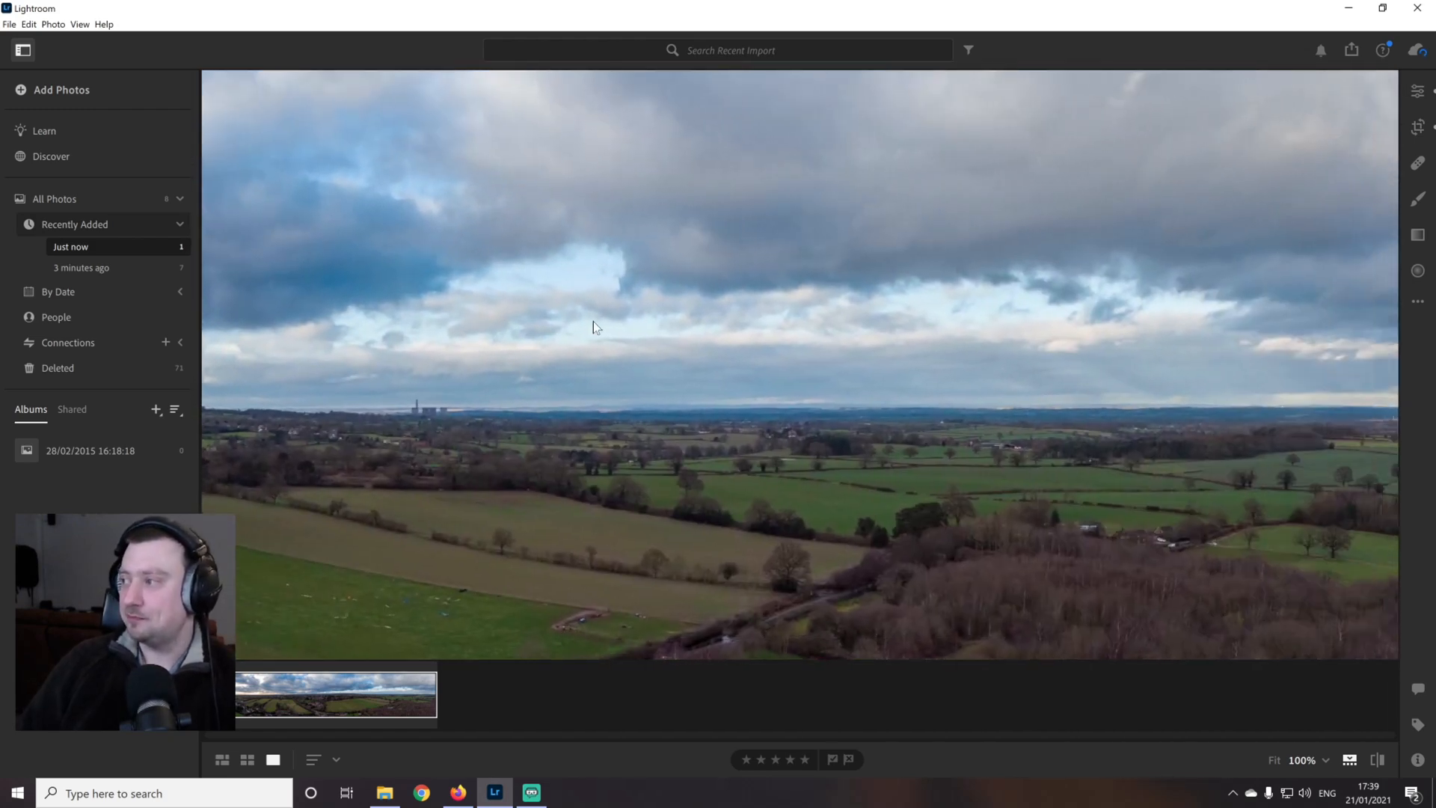
Show the merged panorama's edit settings and examine the stitched image across its width at 100%
click(1415, 92)
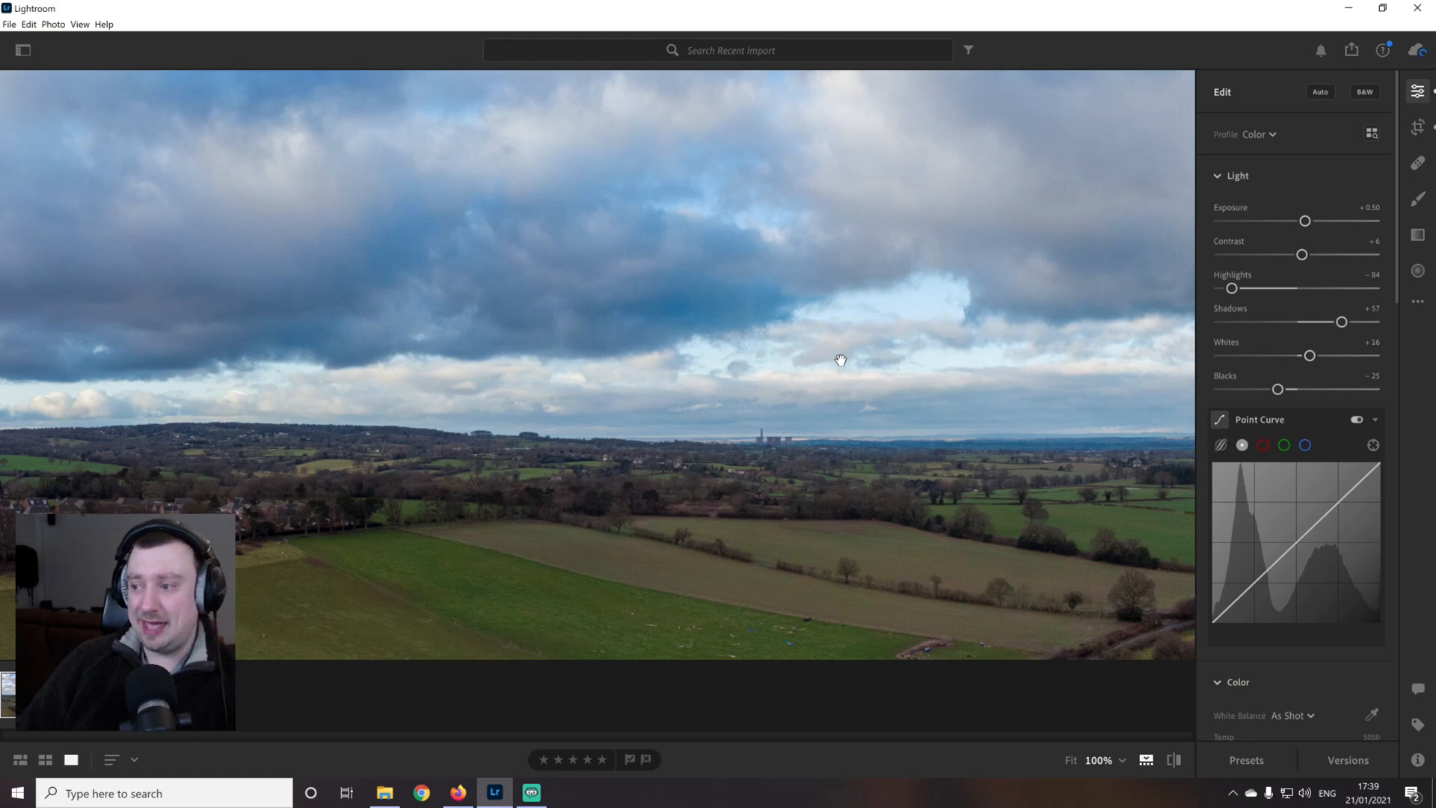
drag(907, 329, 1174, 370)
drag(791, 356, 1092, 362)
drag(800, 365, 1174, 366)
drag(718, 341, 785, 345)
drag(886, 381, 852, 326)
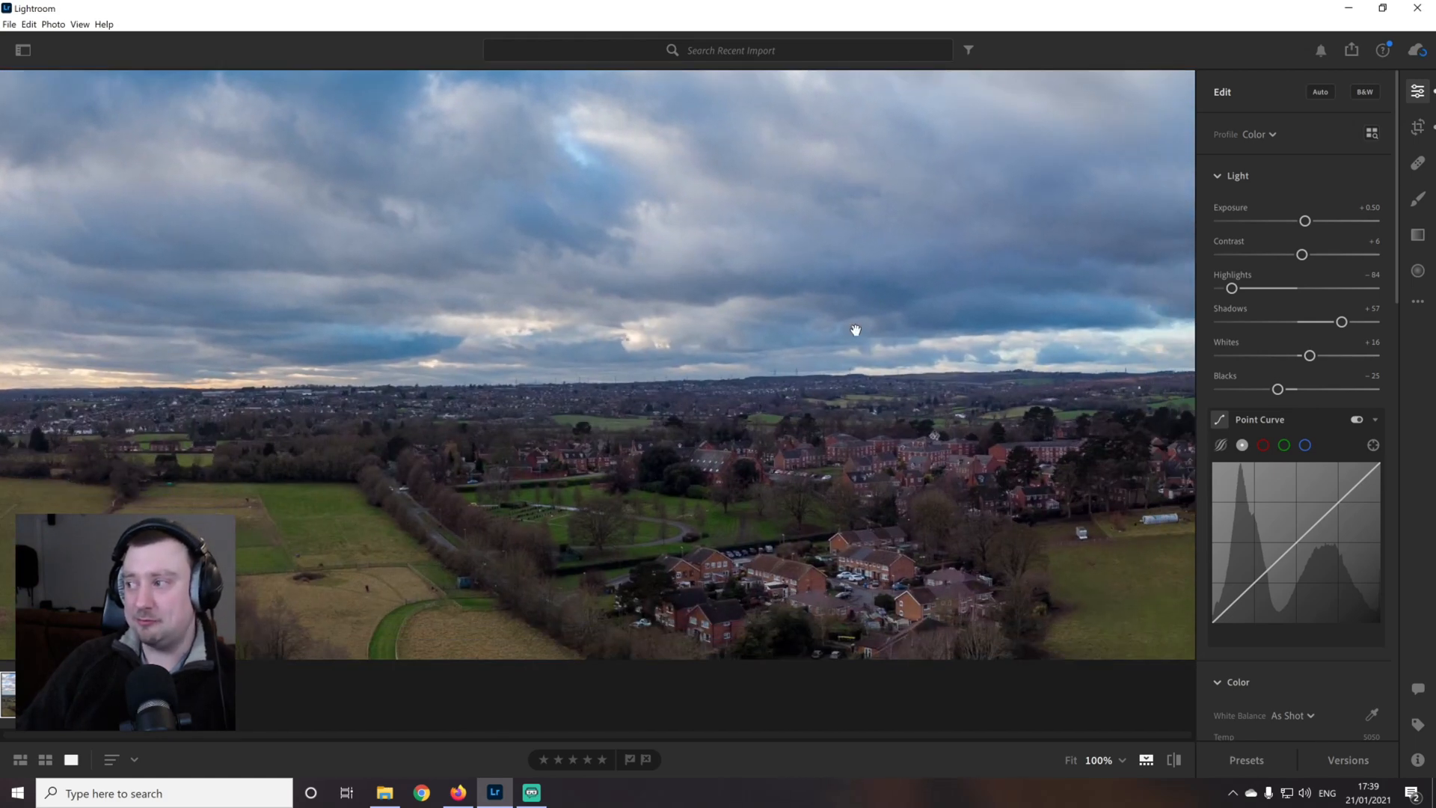
drag(1000, 371, 850, 330)
drag(971, 352, 881, 266)
drag(1175, 317, 704, 450)
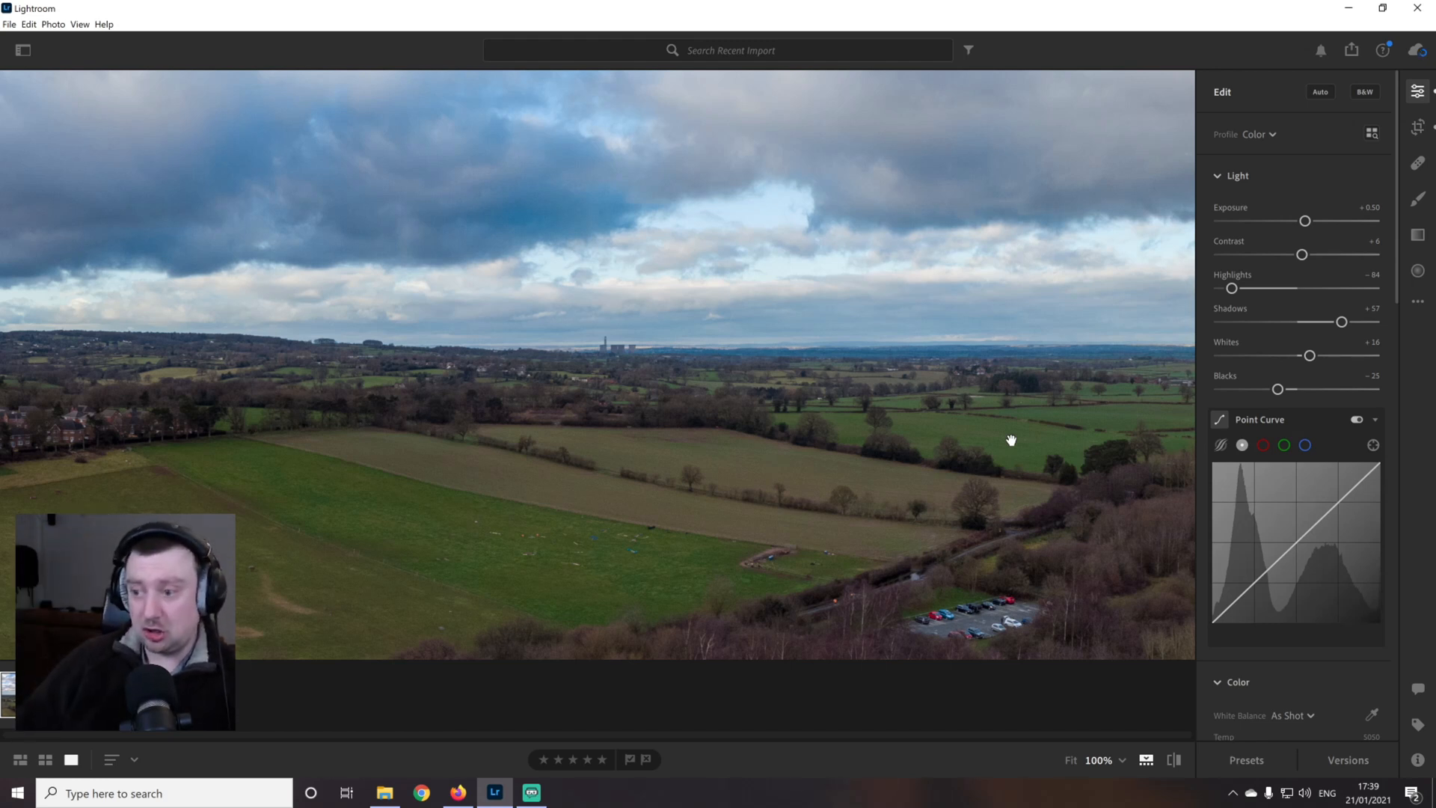
Shift the Aqua hue slightly in the Color Mixer for the merged panorama
scroll(1397, 336, down, 5)
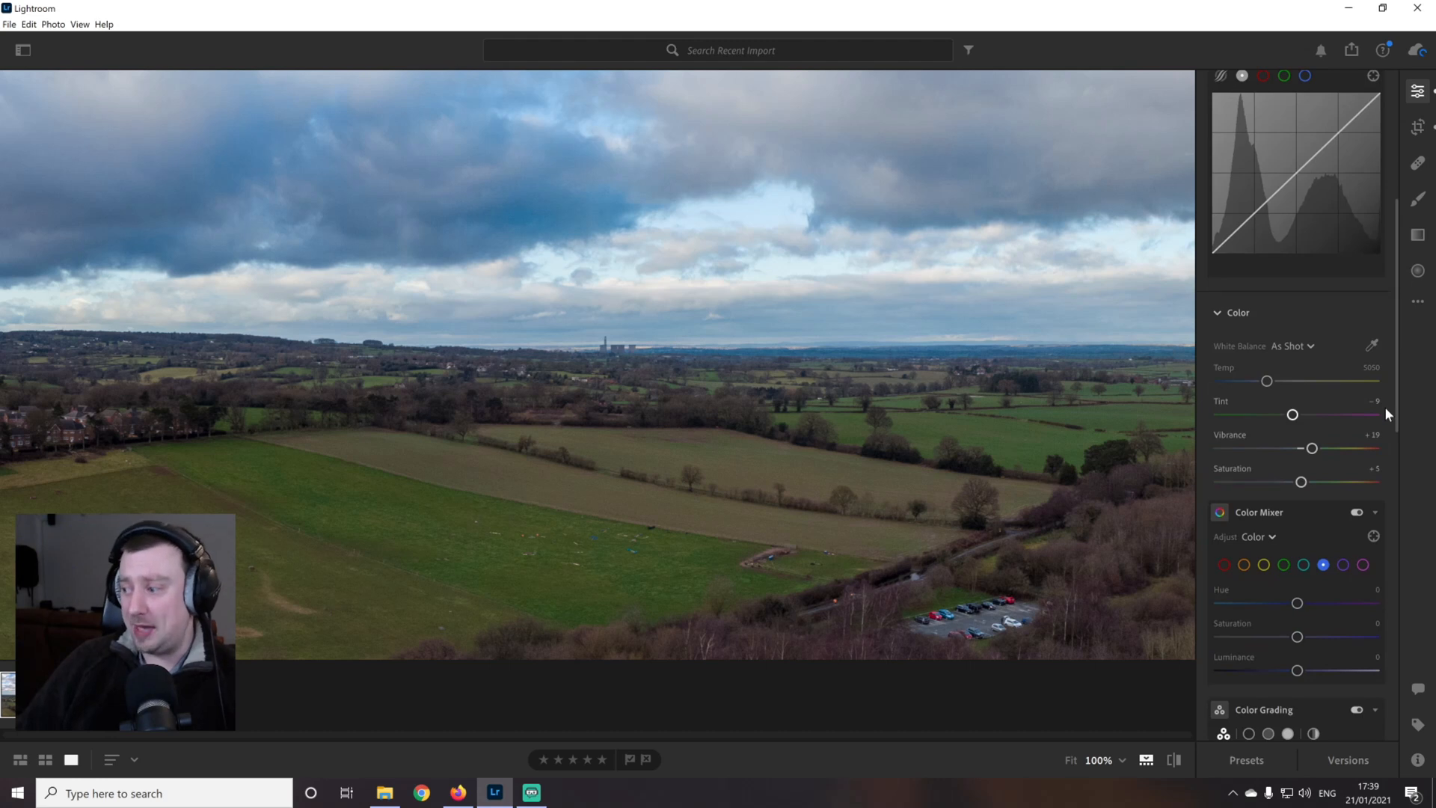
drag(926, 487, 891, 474)
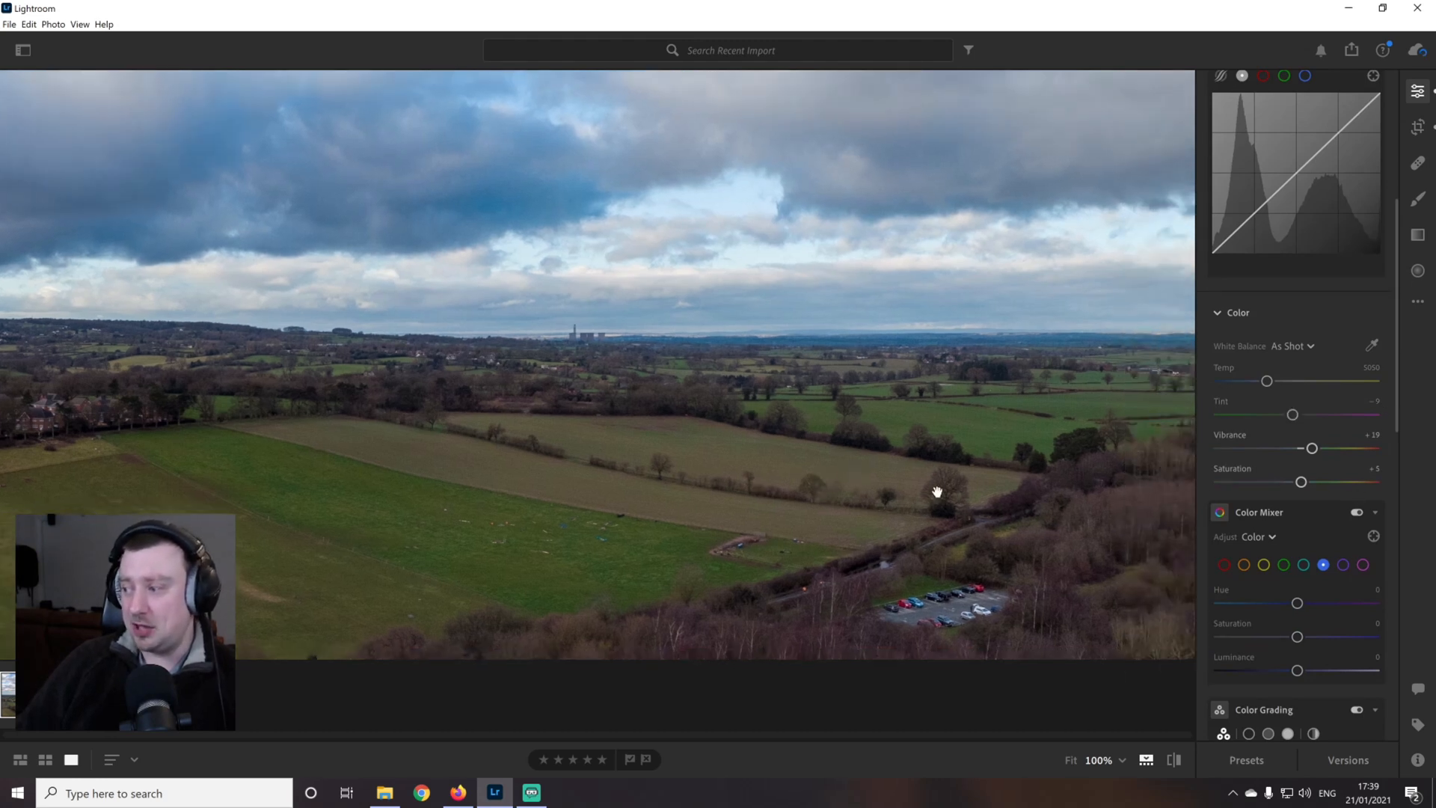
click(1305, 567)
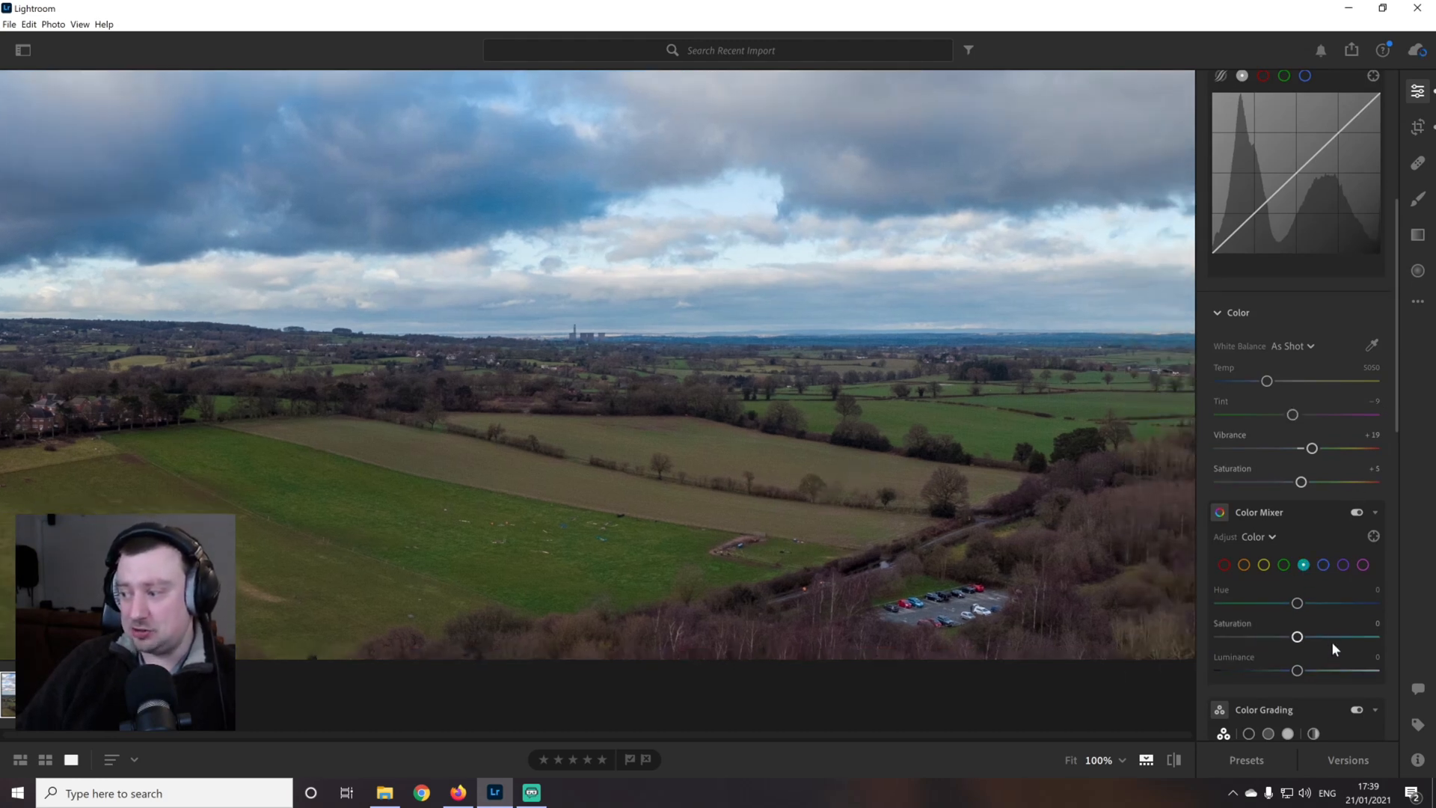
mouse_move(1297, 603)
mouse_down()
mouse_move(1340, 603)
mouse_move(1292, 608)
mouse_move(1323, 641)
mouse_move(1293, 647)
mouse_move(1339, 604)
mouse_move(1298, 607)
mouse_up()
Try shifting the Blue hue in the Color Mixer, return it to 0, and check the panorama's sky and houses
click(1323, 565)
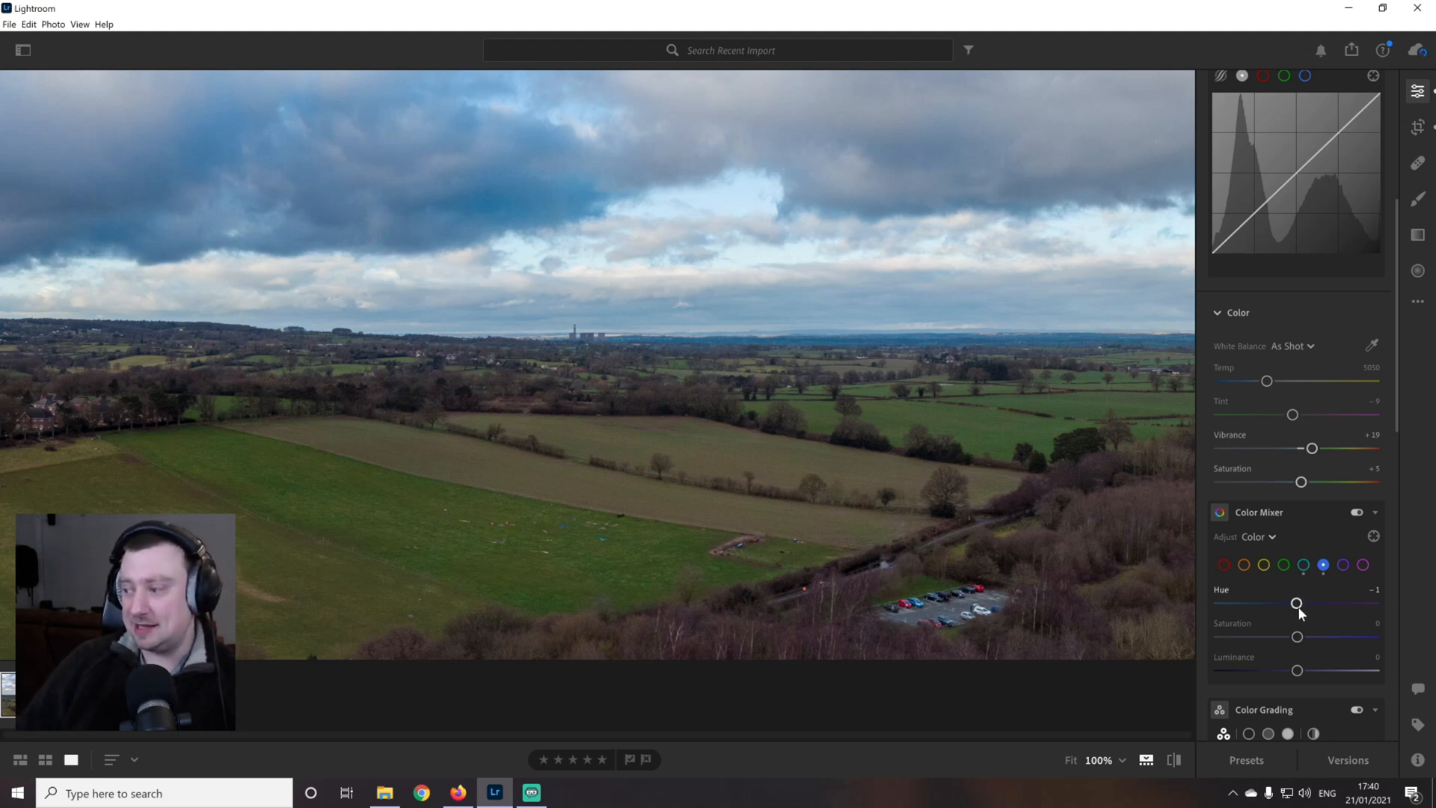
mouse_move(1297, 603)
mouse_down()
mouse_move(1337, 603)
mouse_move(1124, 603)
mouse_move(1345, 596)
mouse_move(1153, 591)
mouse_move(1297, 594)
mouse_up()
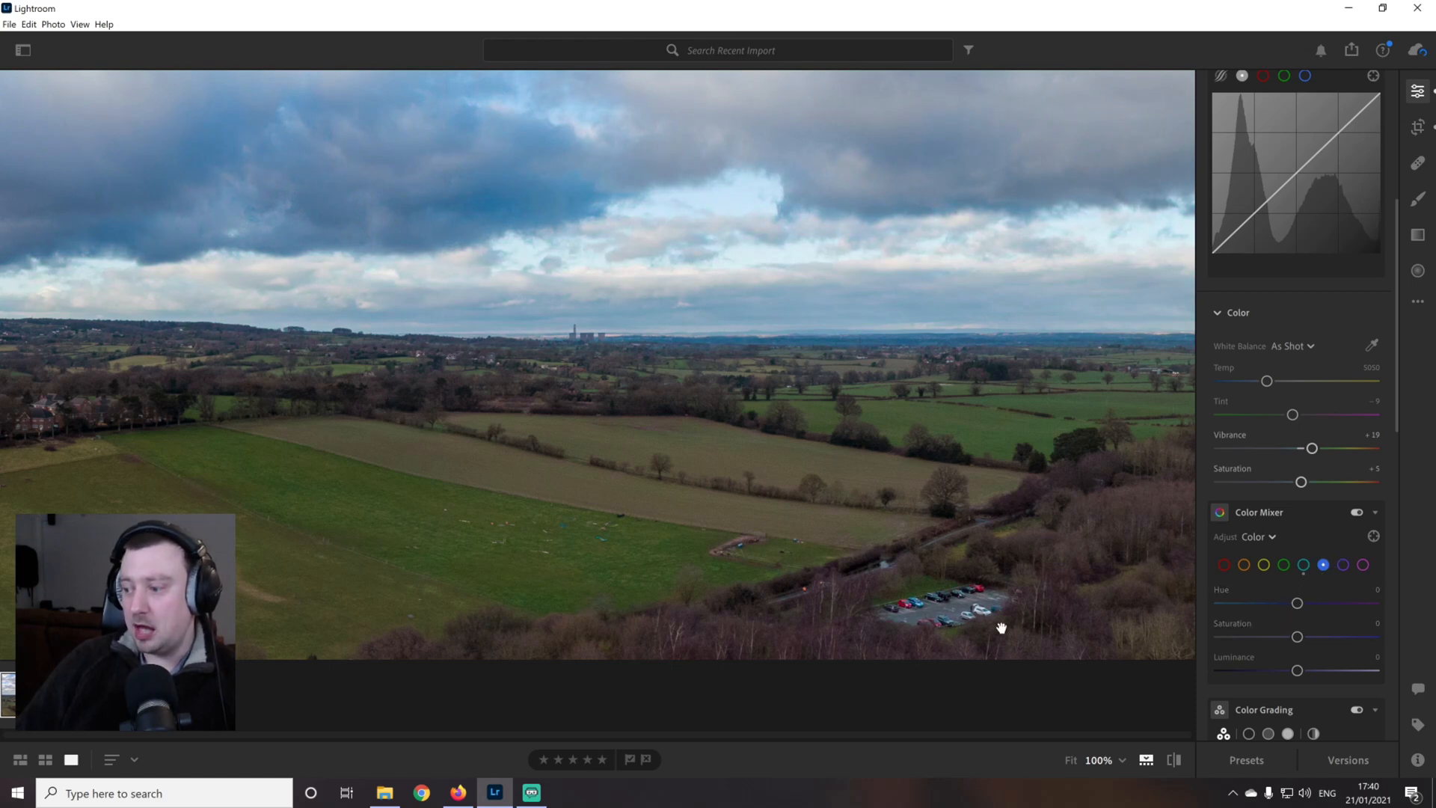
drag(576, 487, 1153, 481)
drag(591, 449, 1061, 442)
drag(487, 495, 808, 494)
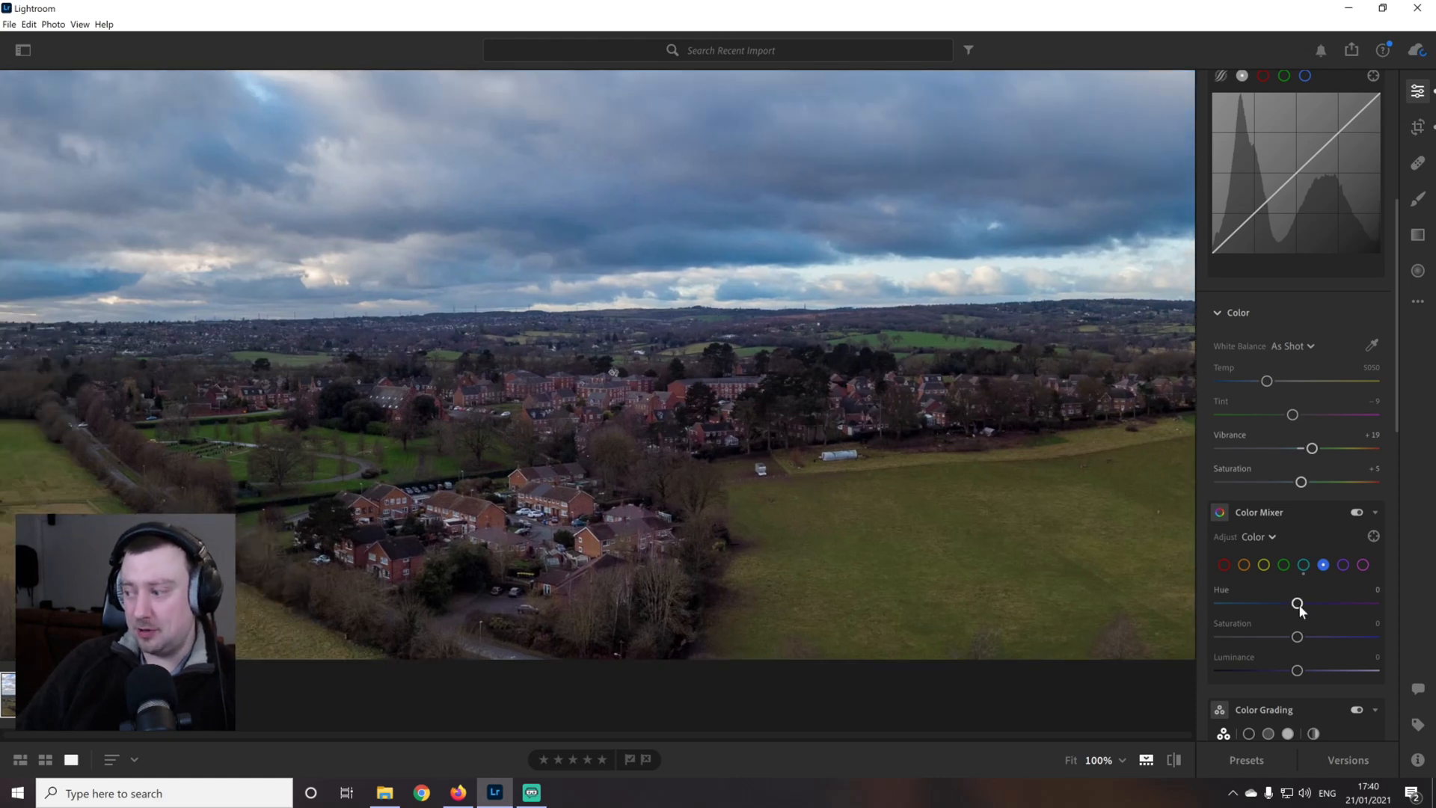
mouse_move(1297, 602)
mouse_down()
mouse_move(1407, 587)
mouse_move(1219, 587)
mouse_move(1299, 590)
mouse_up()
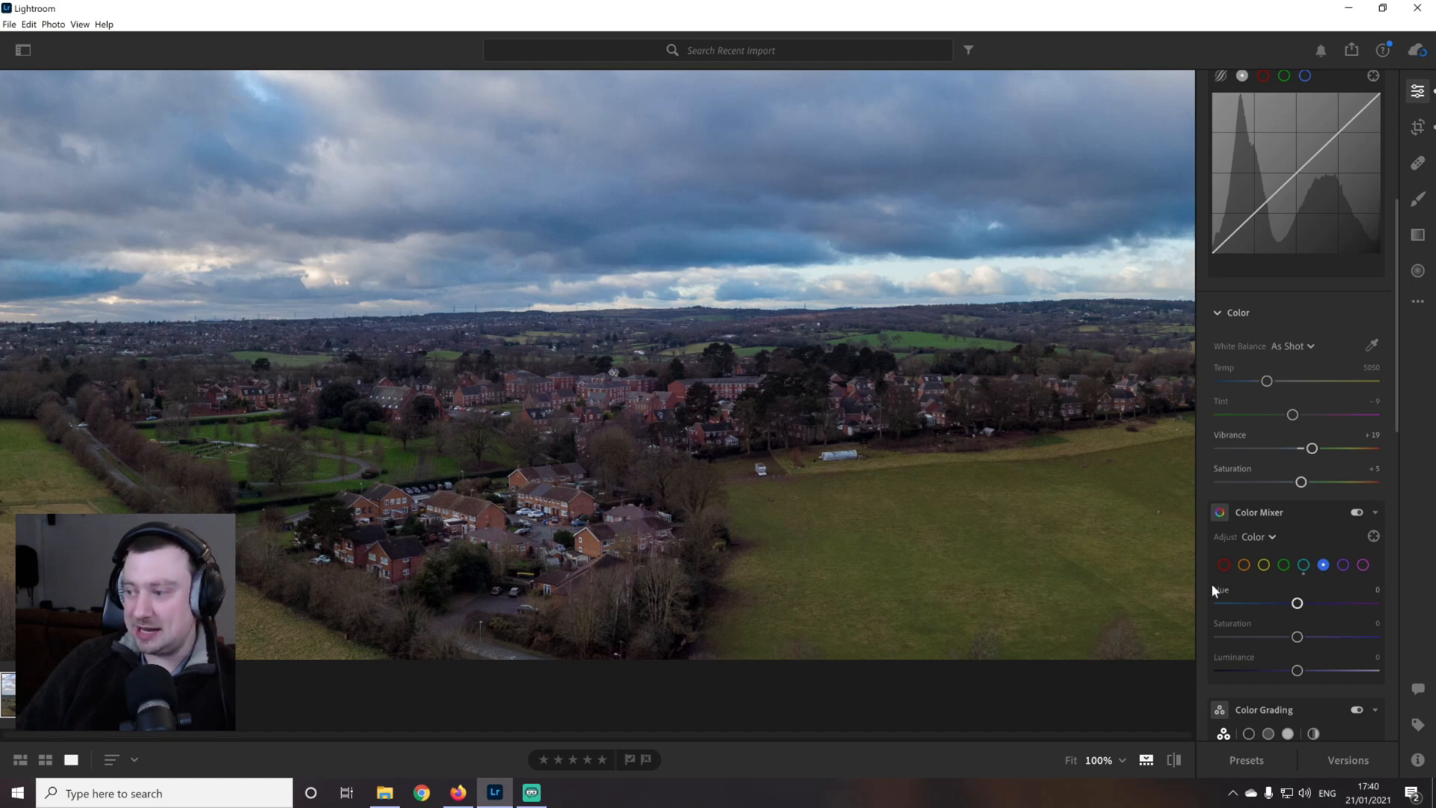
drag(1046, 553, 842, 557)
drag(978, 458, 815, 452)
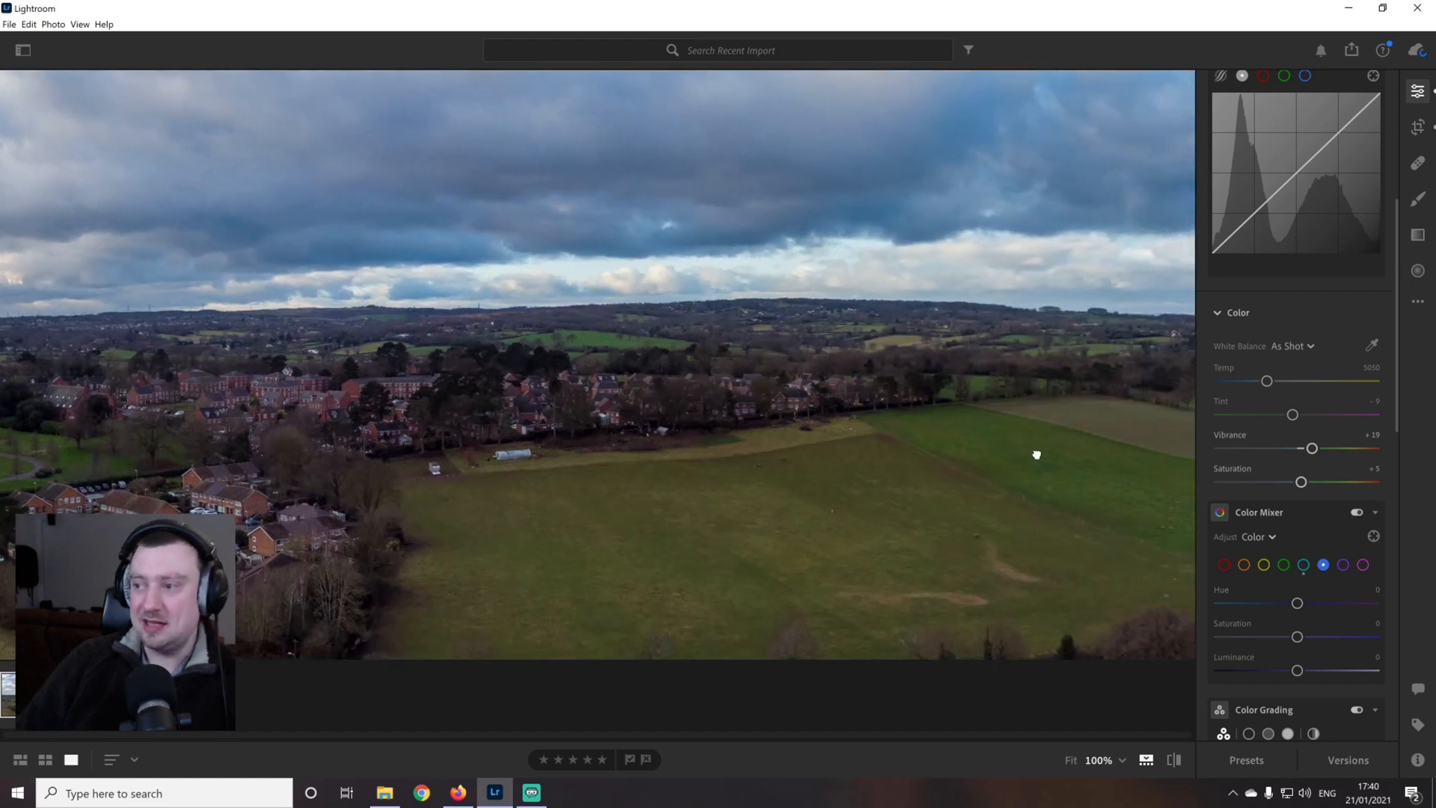
Set the Blue saturation to +15 and the Blue luminance to -10 in the panorama's Color Mixer
drag(1035, 454, 779, 478)
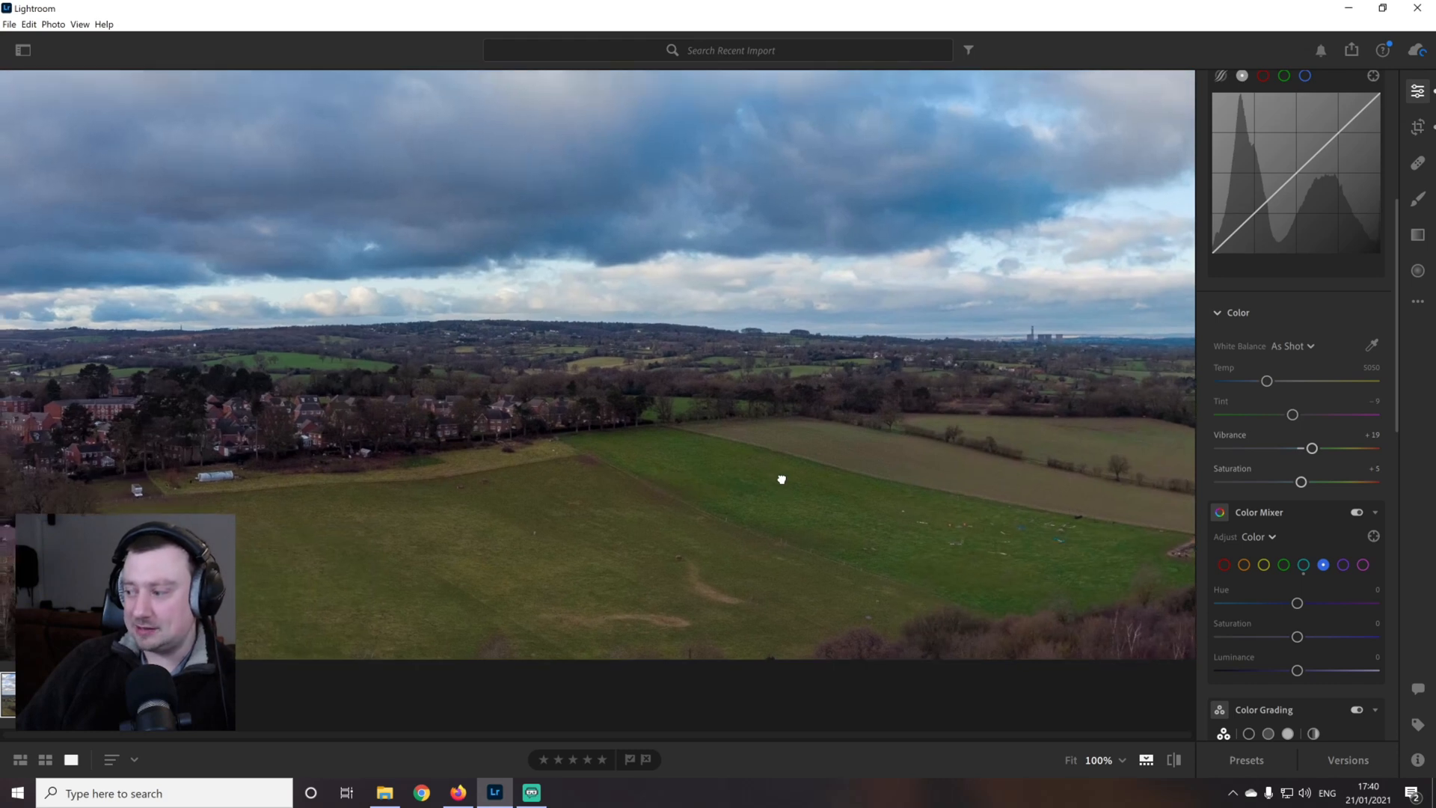
drag(1296, 638, 1317, 639)
drag(850, 542, 524, 557)
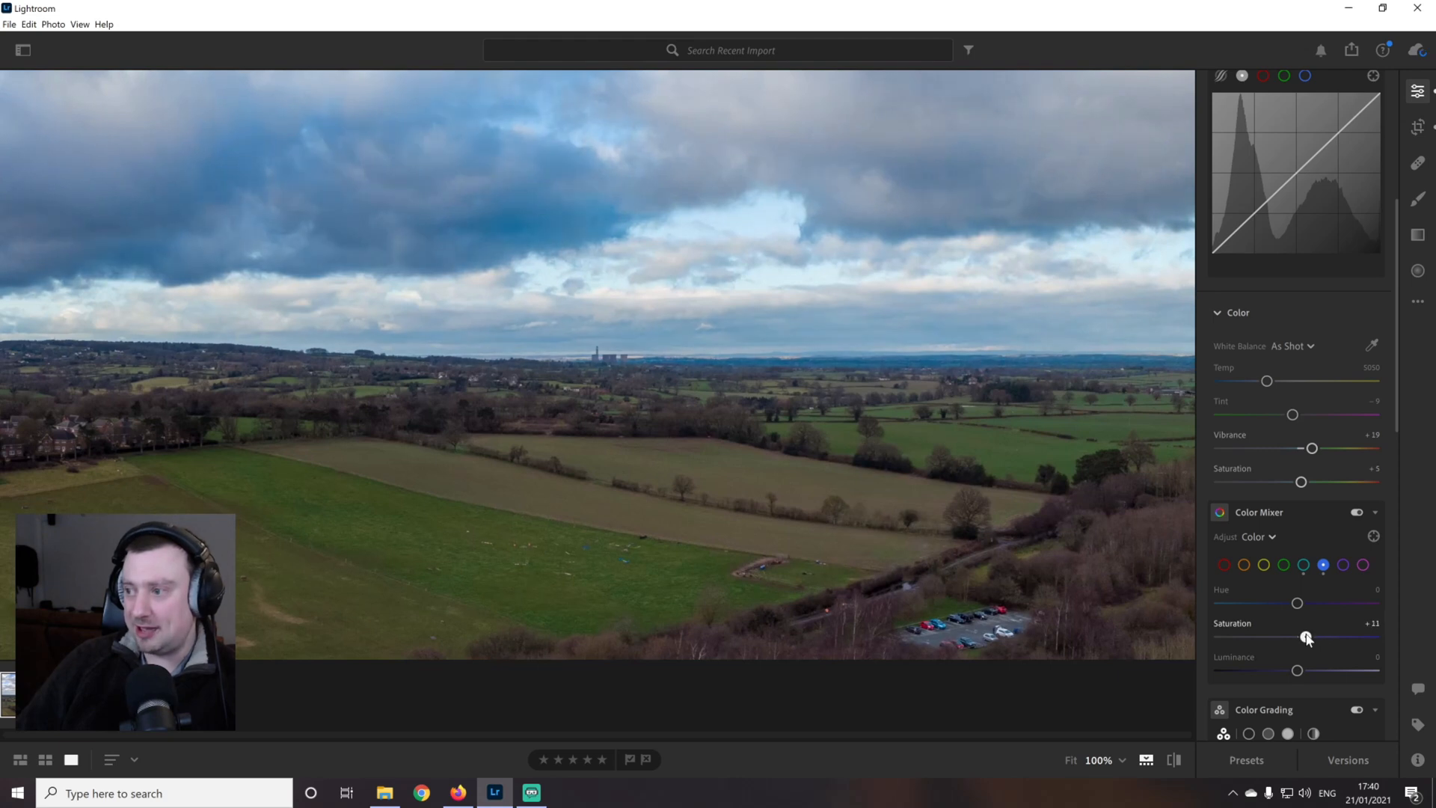
drag(1306, 637, 1308, 637)
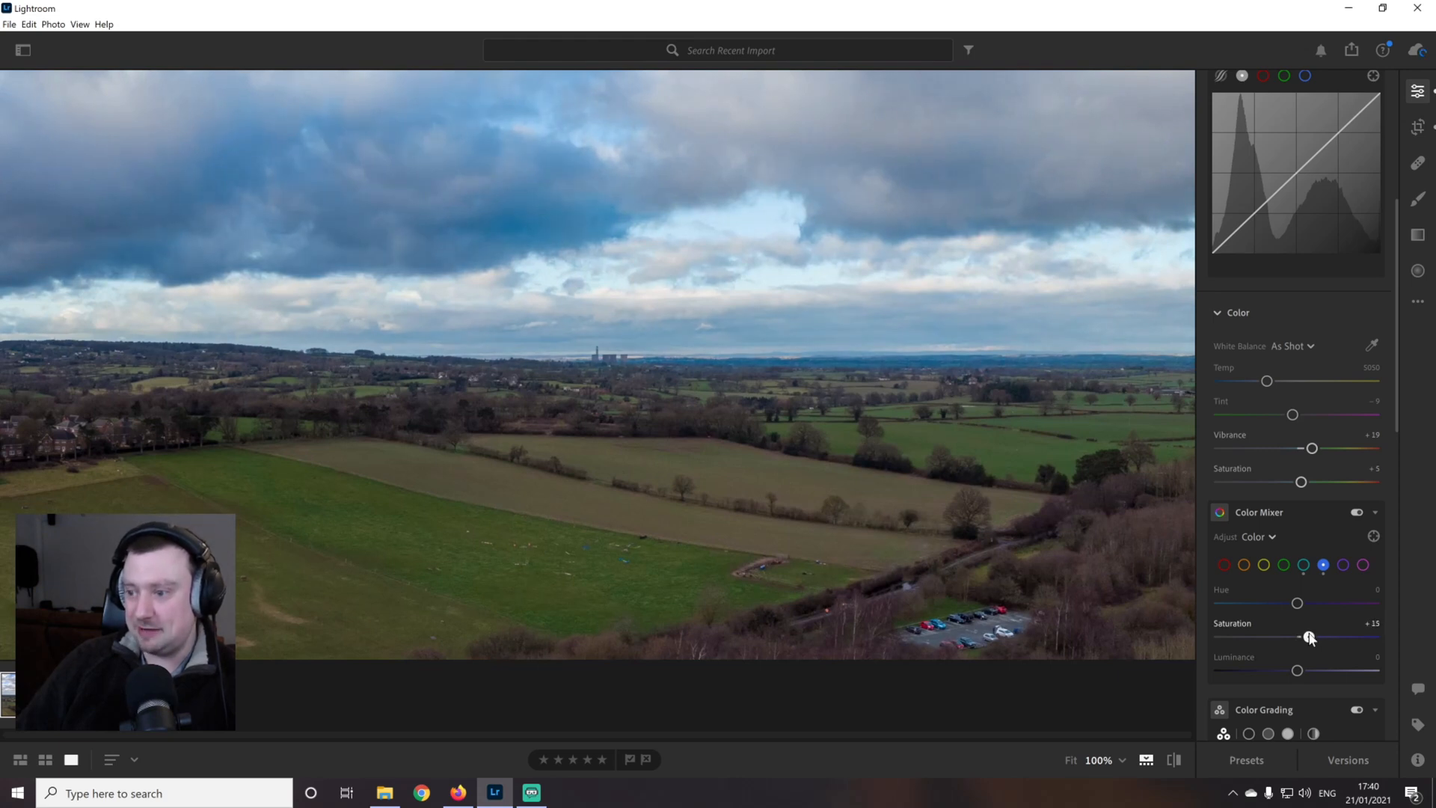
drag(924, 603, 888, 583)
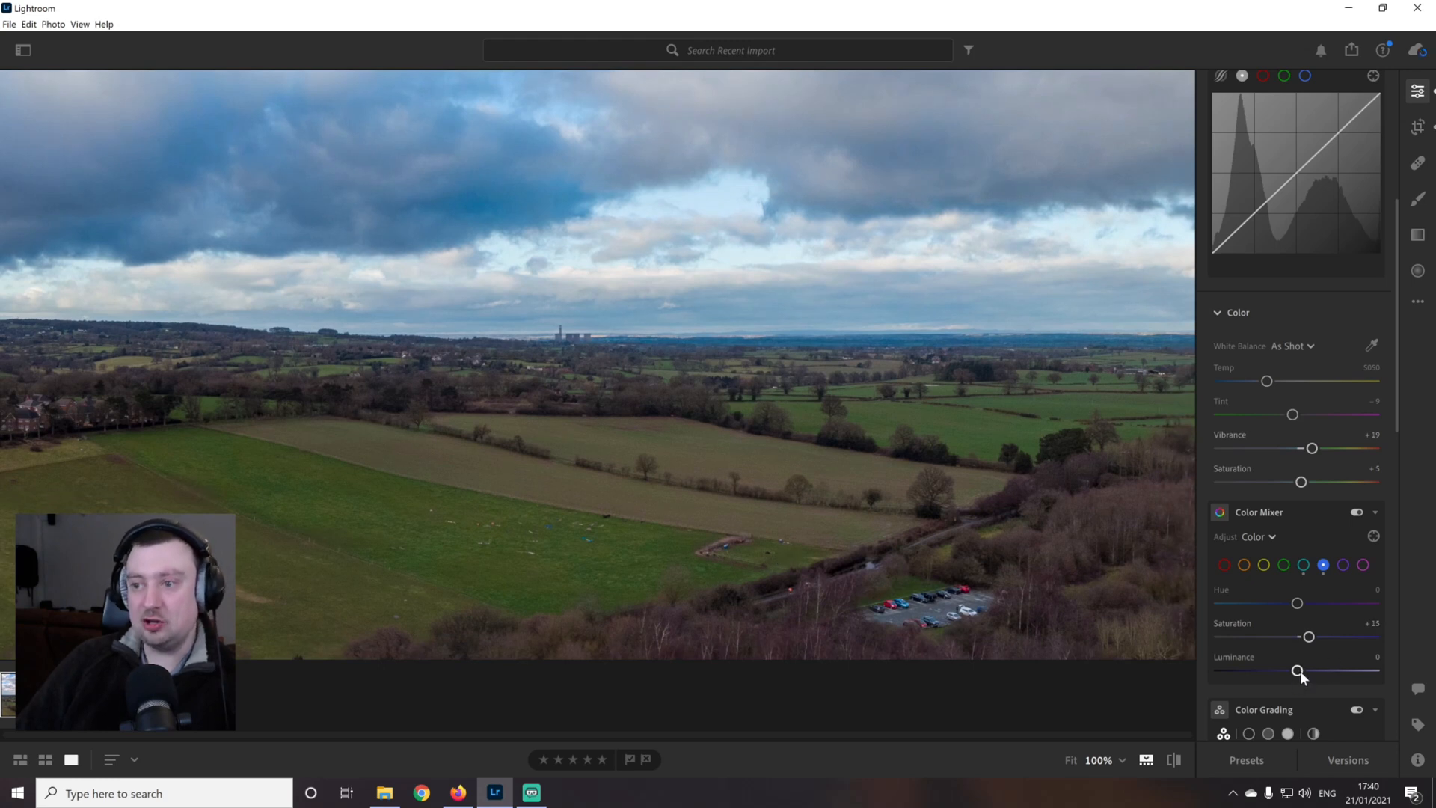
mouse_move(1301, 676)
mouse_down()
mouse_move(1320, 671)
mouse_move(1296, 673)
mouse_up()
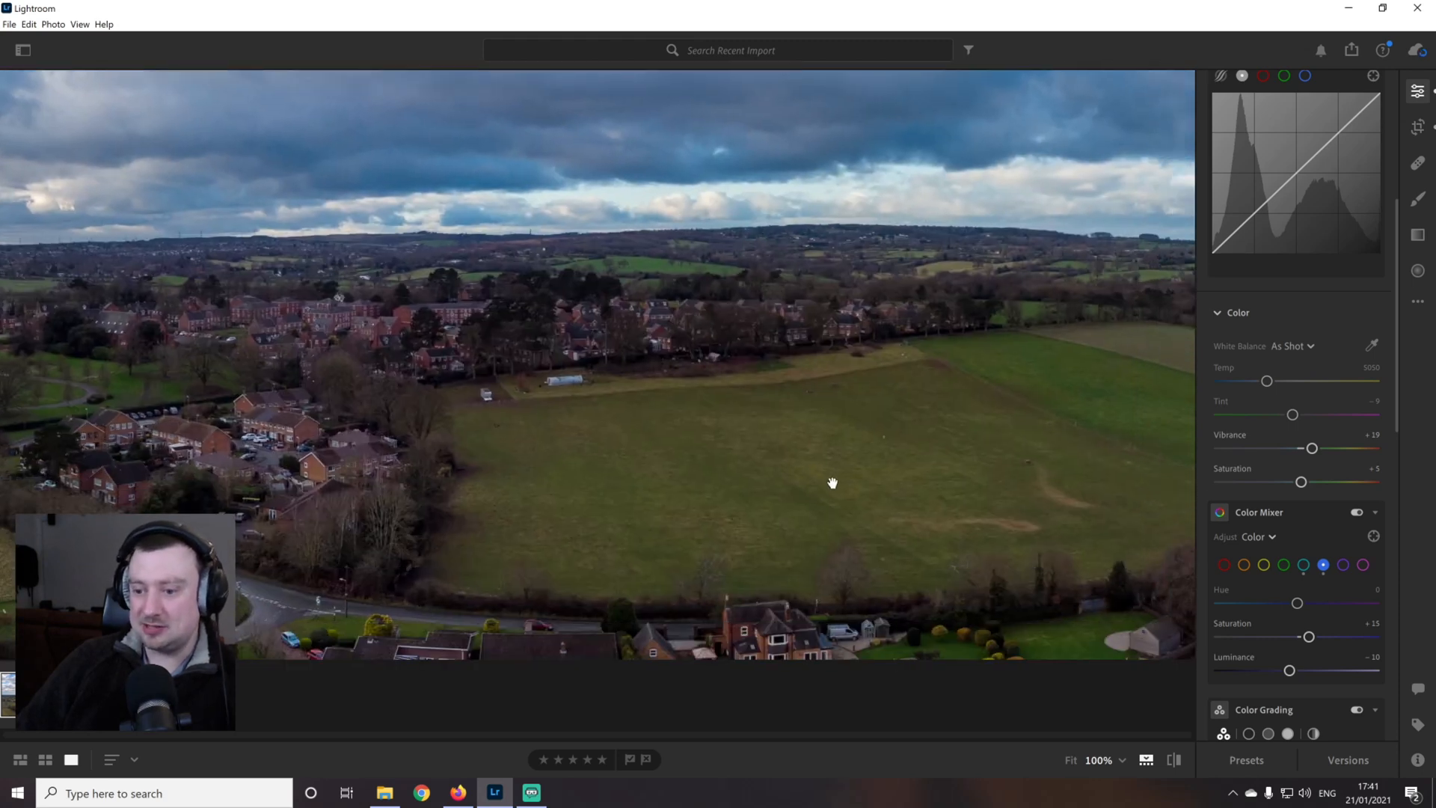
Try shifting the Green hue to -5, reset it to 0, and set the Green saturation to +17 in the Color Mixer
click(1284, 565)
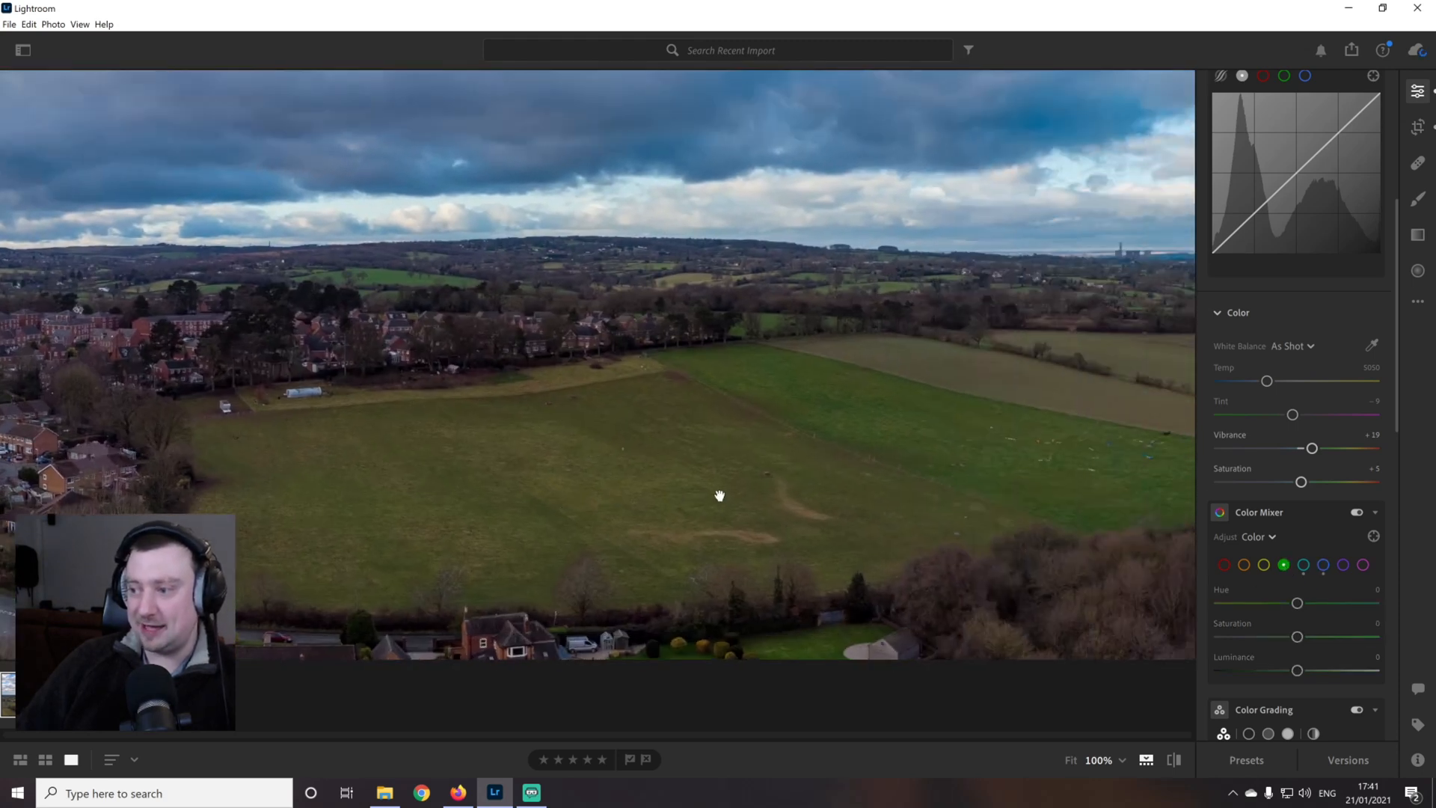
drag(1011, 499, 931, 485)
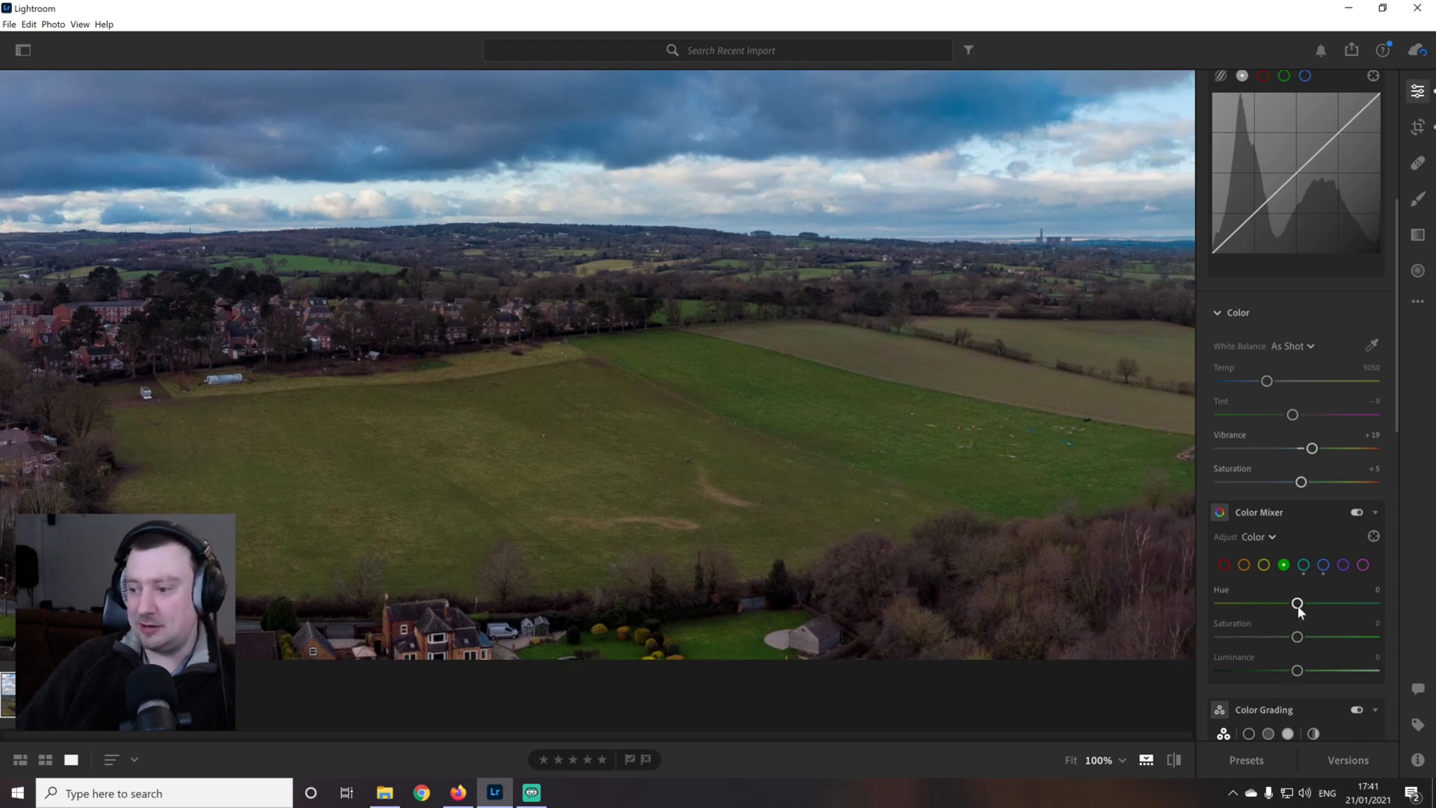
mouse_move(1297, 604)
mouse_down()
mouse_move(1333, 602)
mouse_move(1287, 605)
mouse_move(1315, 612)
mouse_move(1297, 615)
mouse_up()
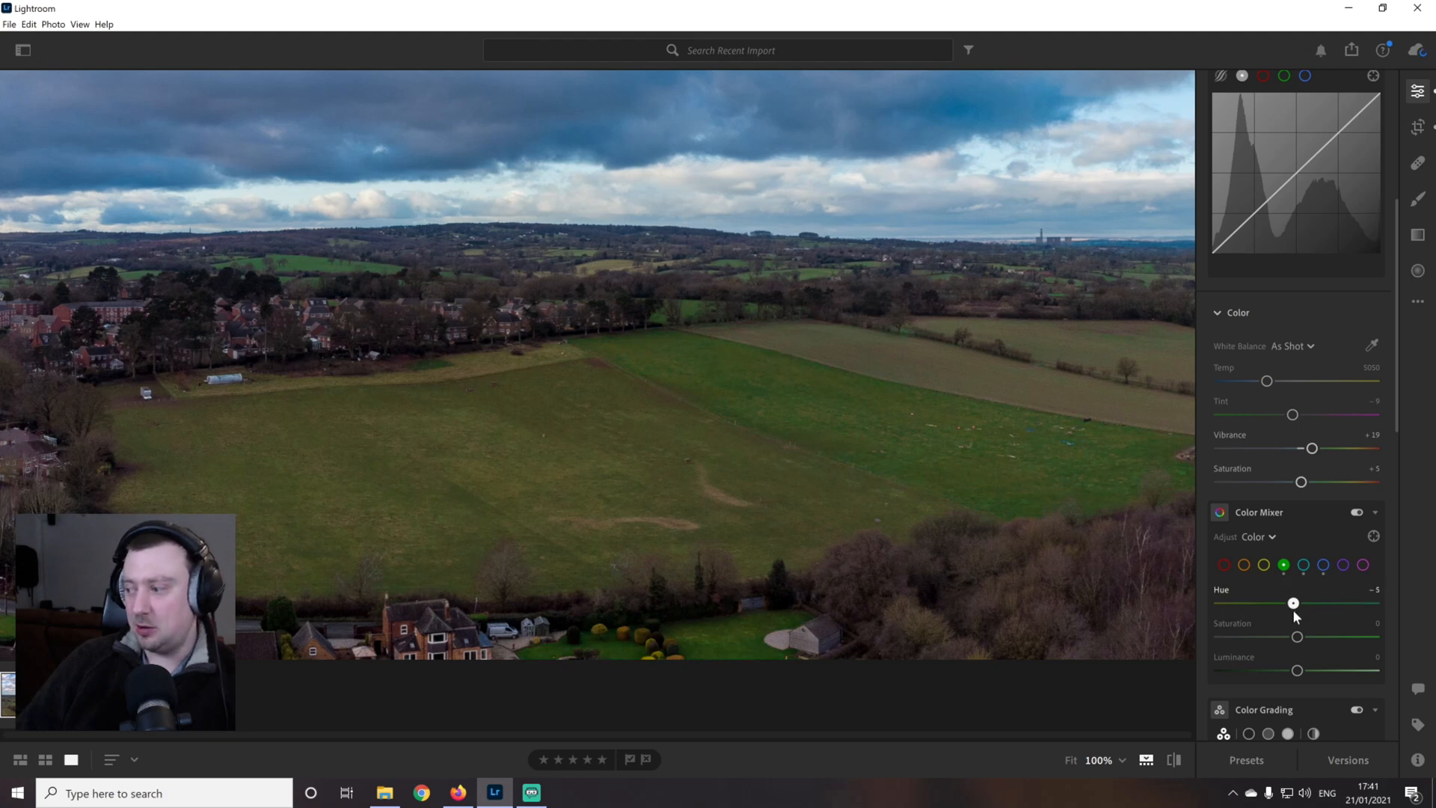
double_click(1295, 609)
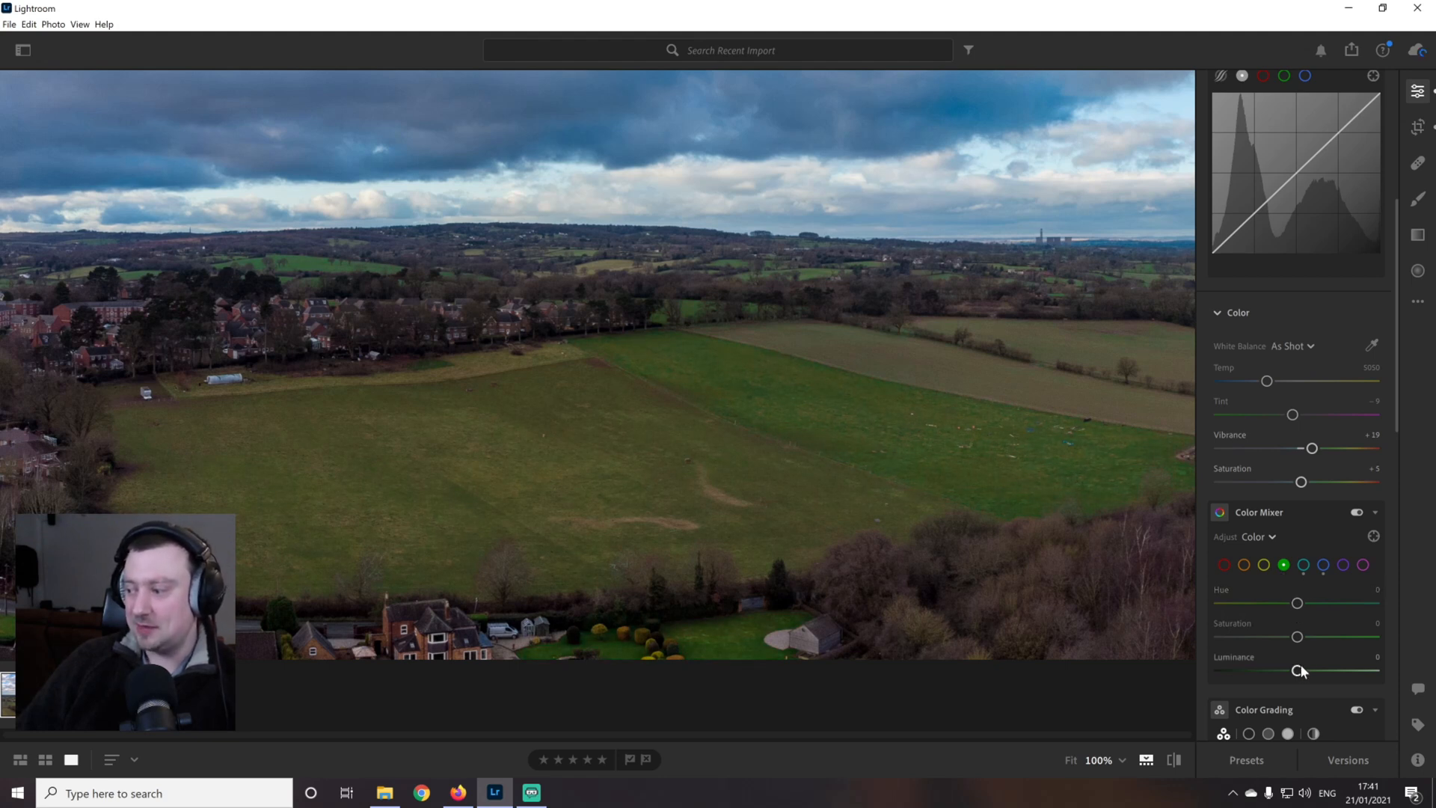
drag(916, 526, 840, 397)
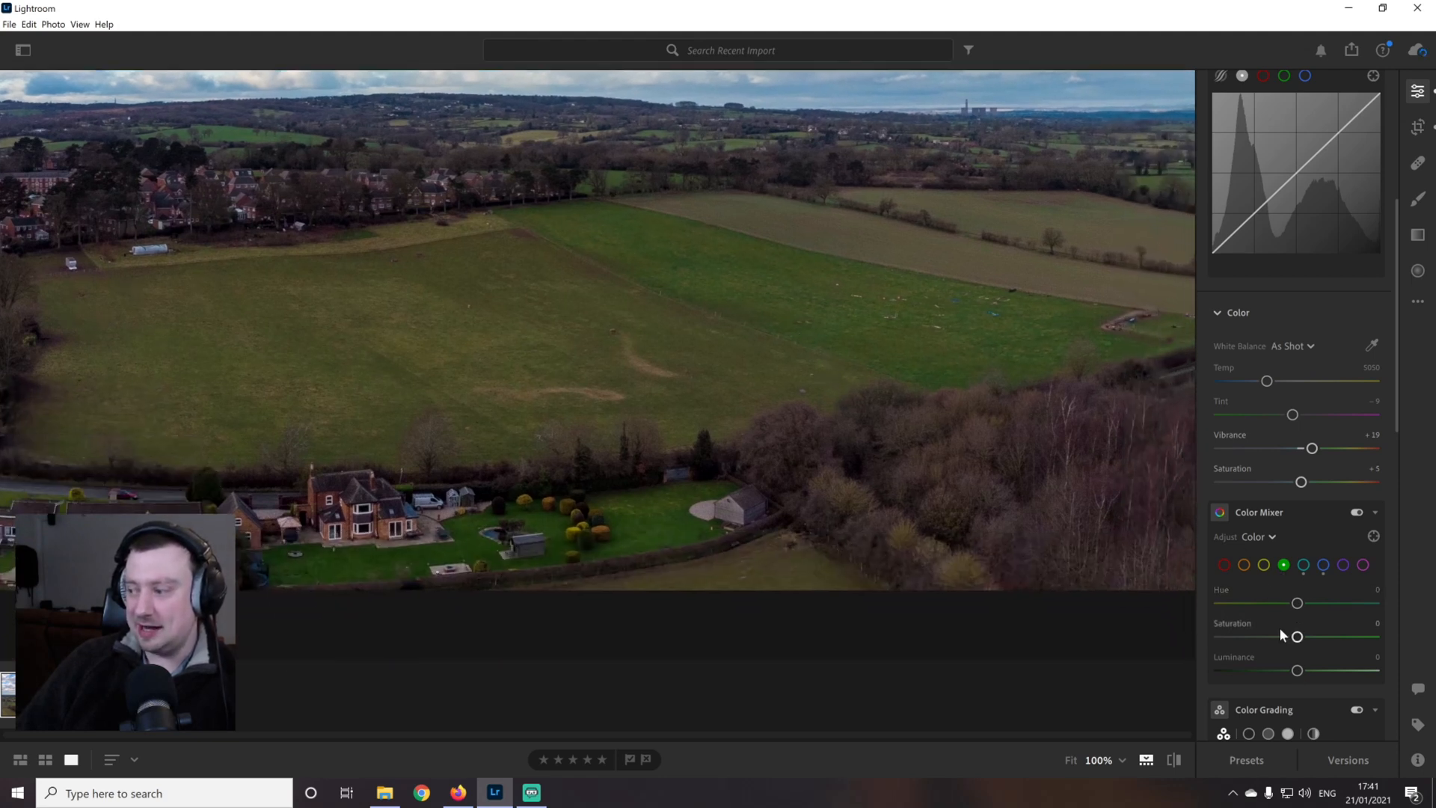
mouse_move(1299, 638)
mouse_down()
mouse_move(1326, 637)
mouse_move(1314, 639)
mouse_up()
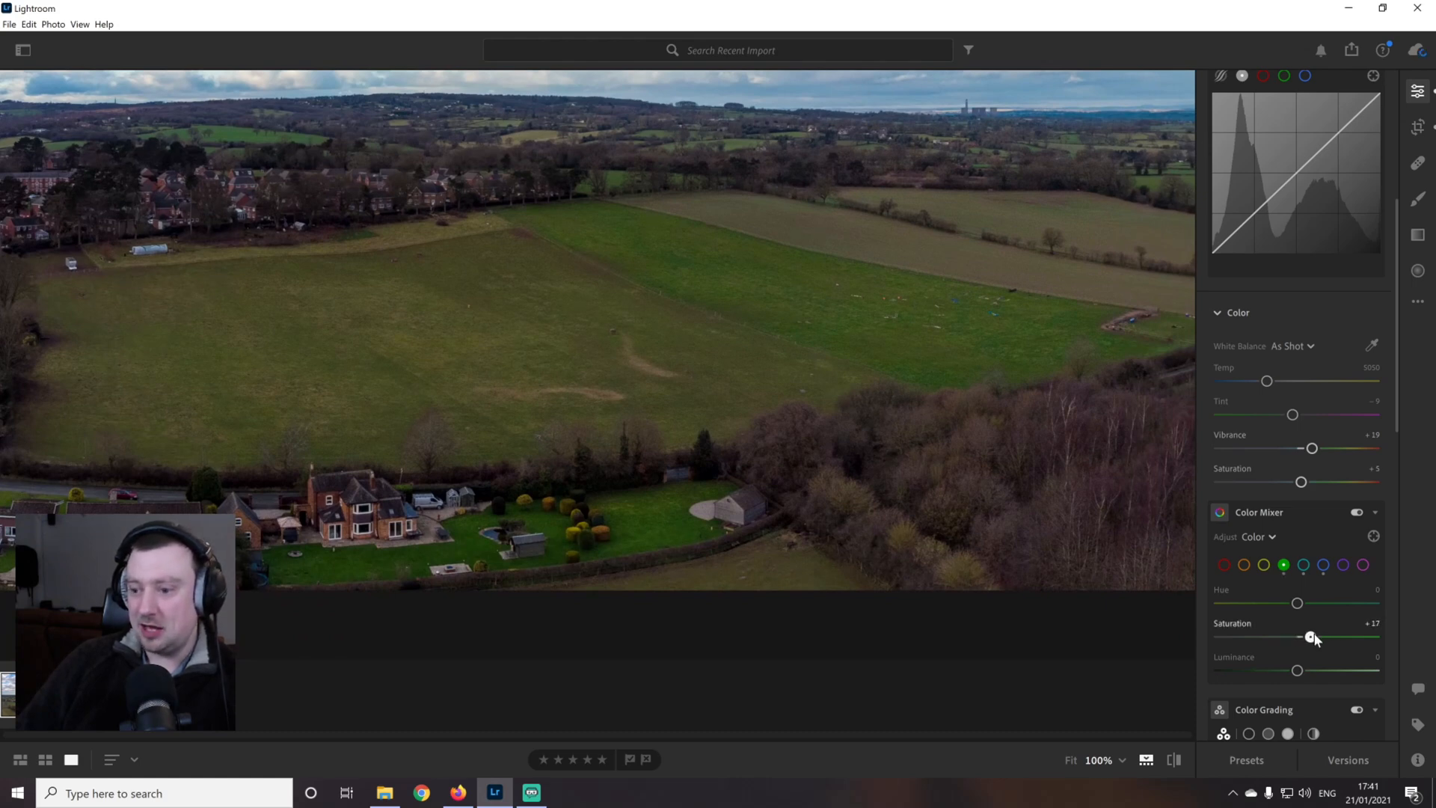
Try an Orange hue shift over the houses, return it to 0, and set the Red saturation to +14
drag(787, 397, 1115, 411)
drag(516, 368, 1032, 384)
drag(650, 359, 912, 410)
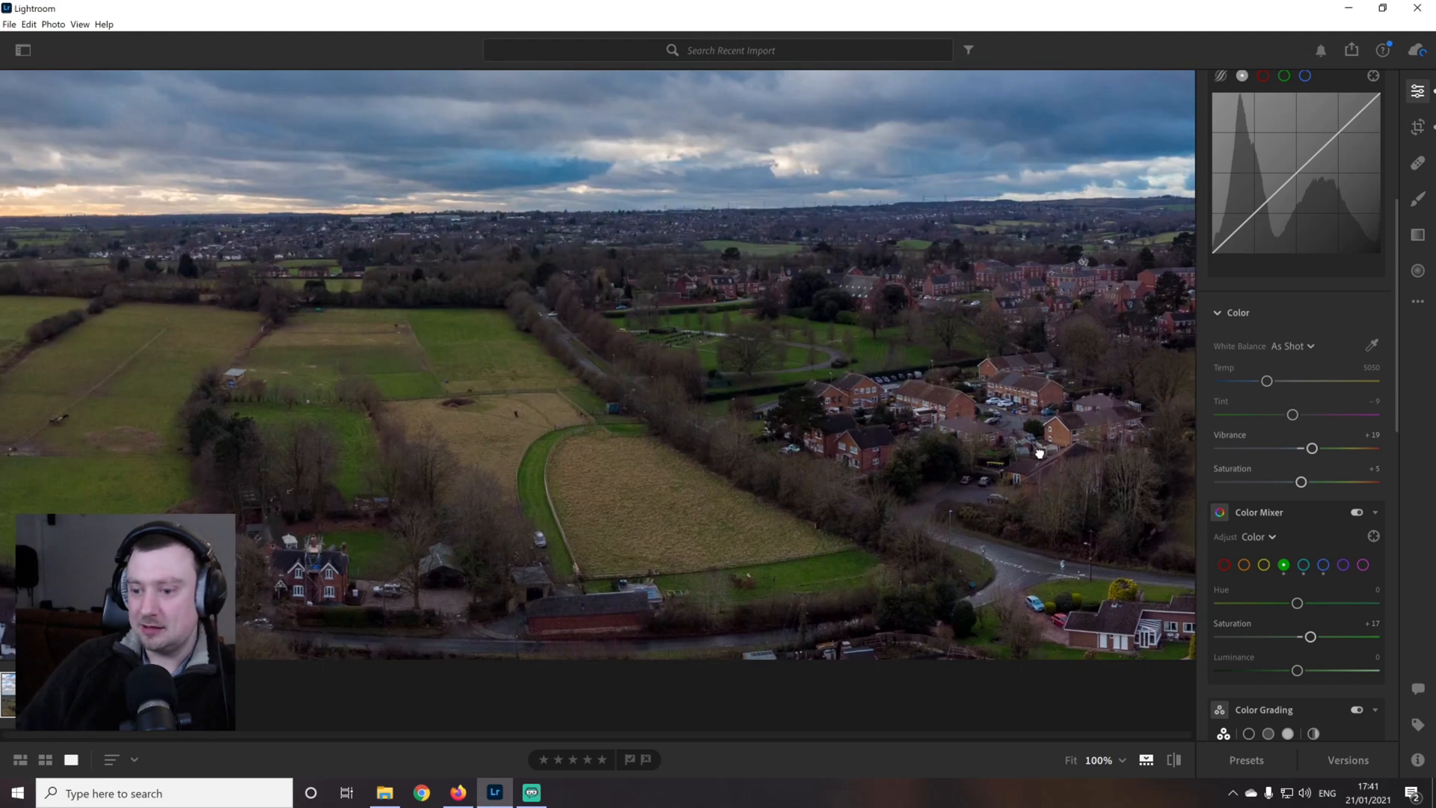
drag(1039, 452, 806, 460)
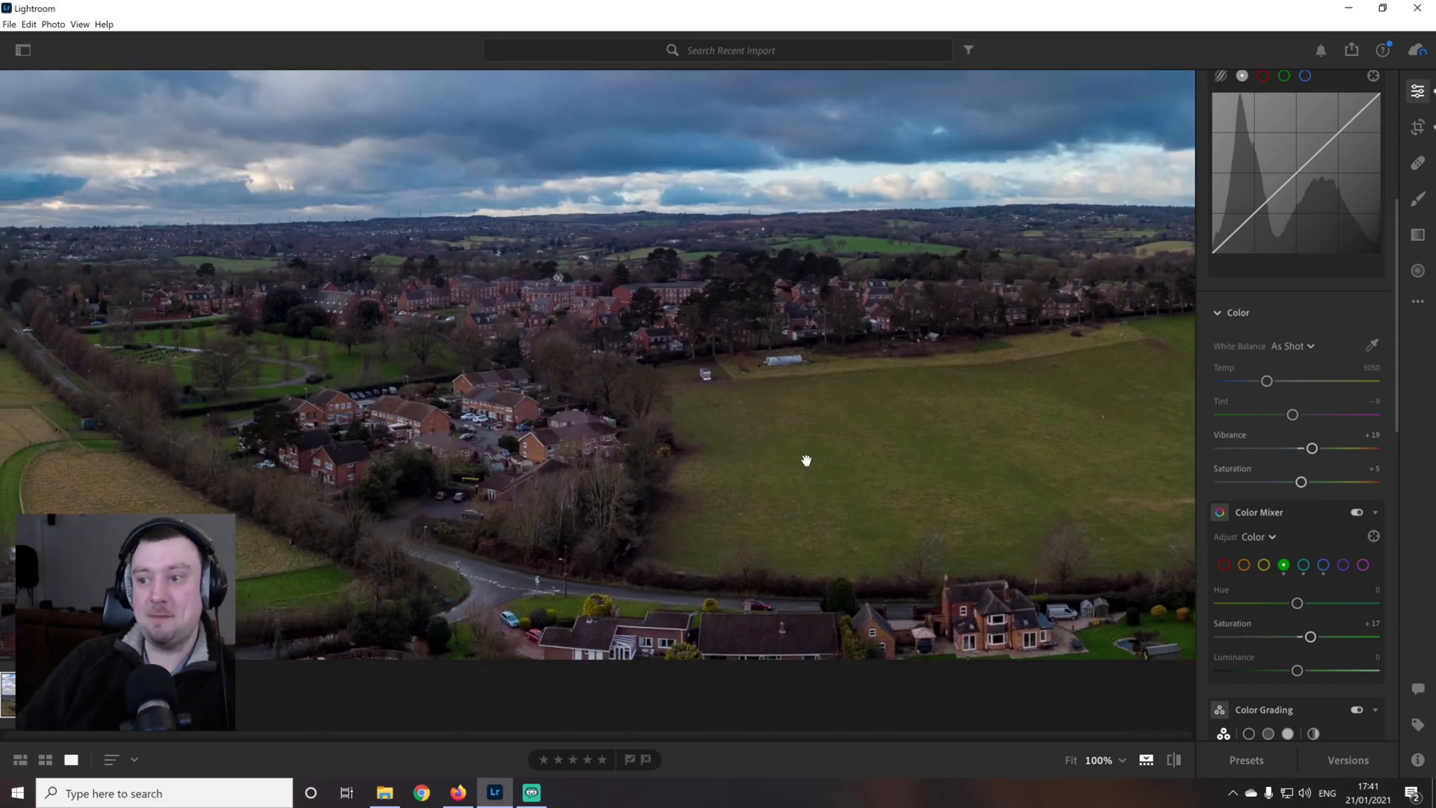
click(1244, 565)
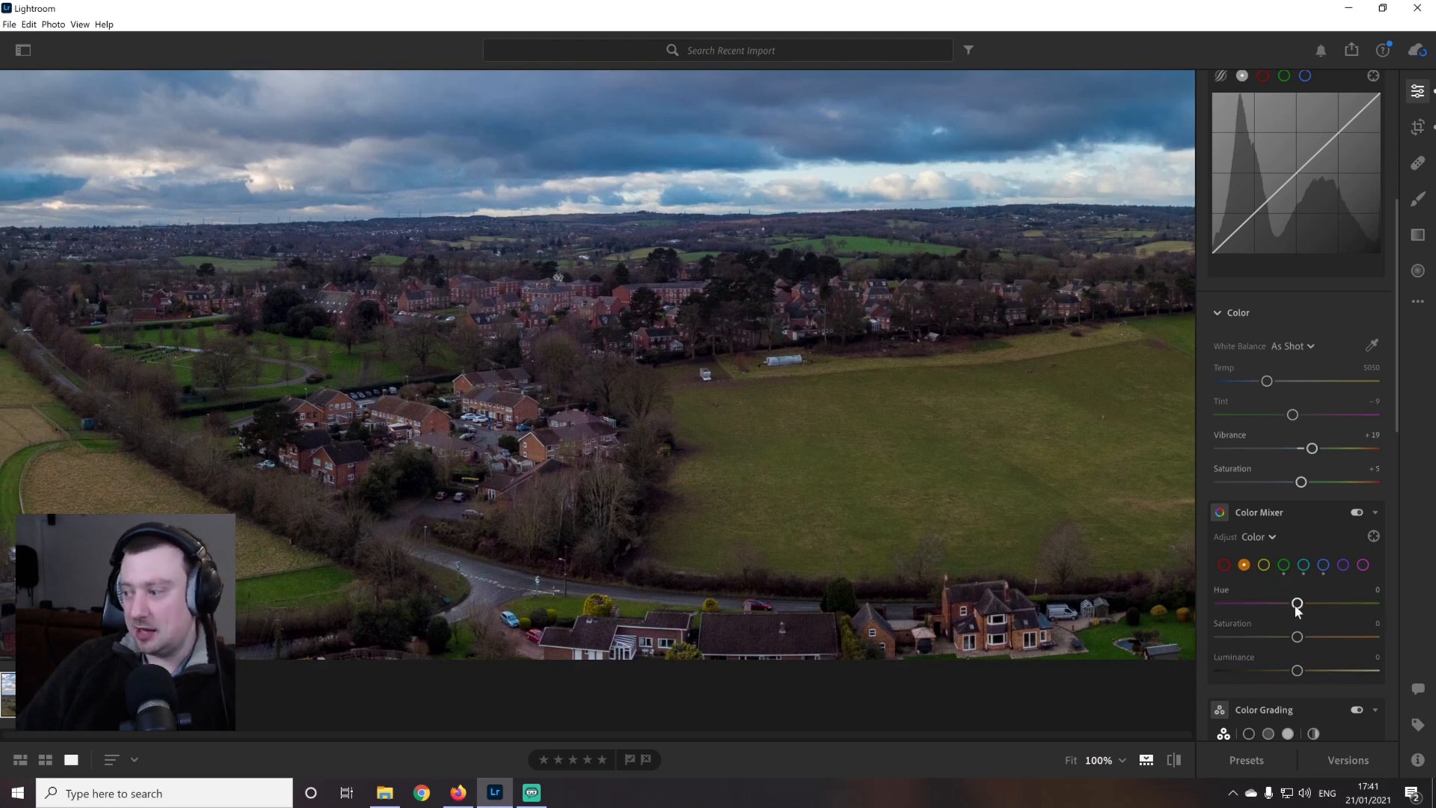
mouse_move(1297, 604)
mouse_down()
mouse_move(1398, 603)
mouse_move(1192, 601)
mouse_move(1331, 603)
mouse_move(1302, 603)
mouse_up()
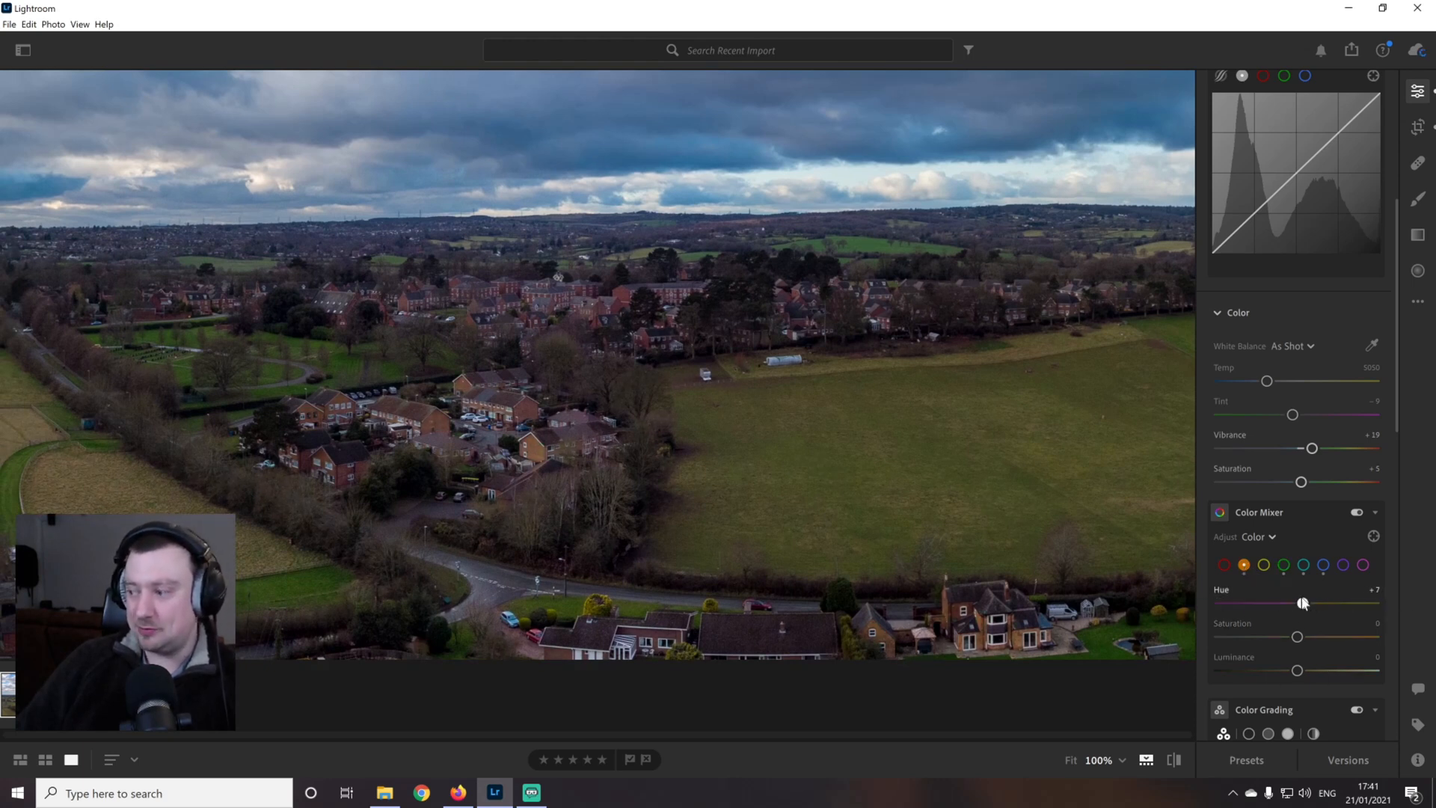
click(1223, 564)
drag(1299, 605, 1314, 640)
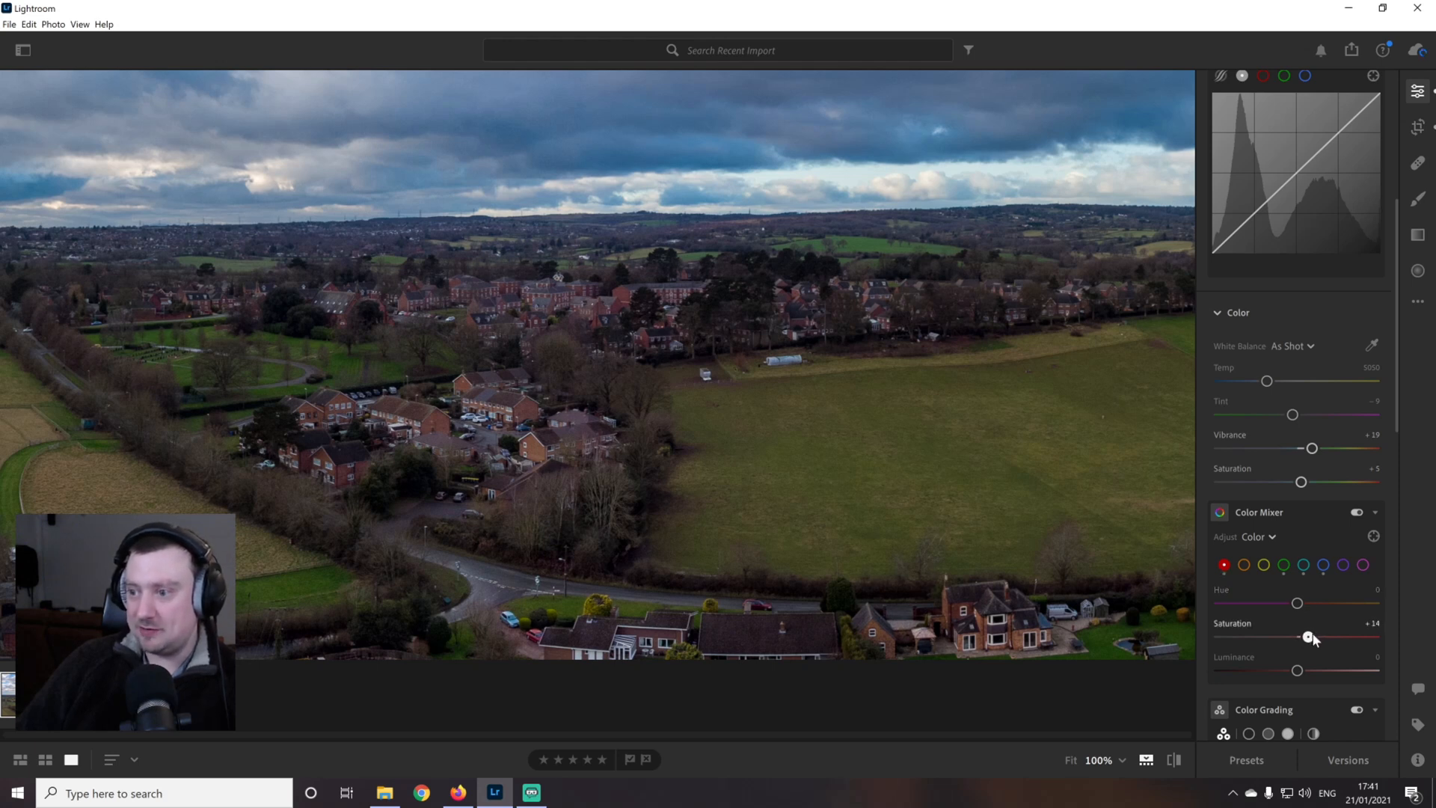
Set the Orange saturation to +8 in the Color Mixer and check the houses, fields and woodland
click(1243, 566)
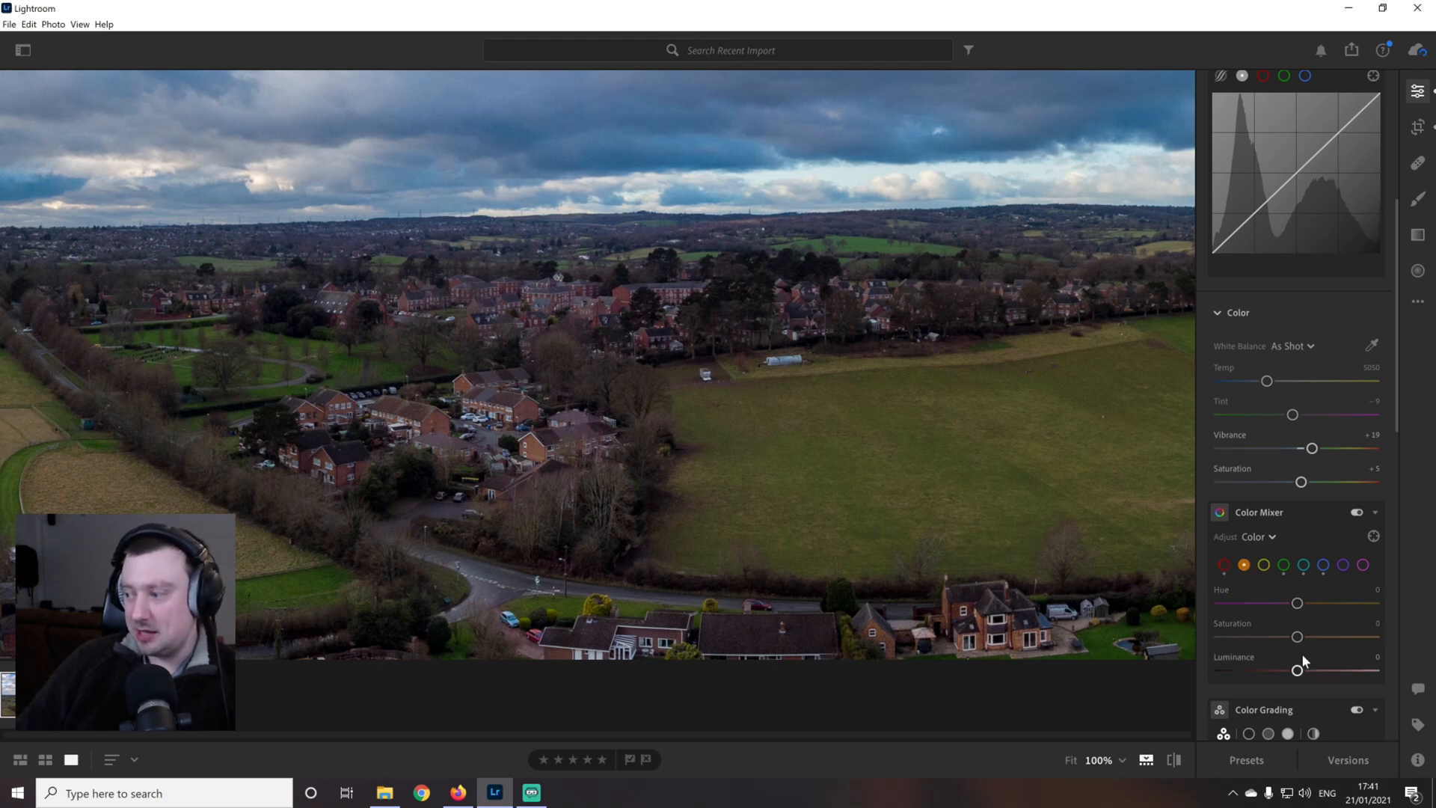
drag(1297, 637, 1302, 637)
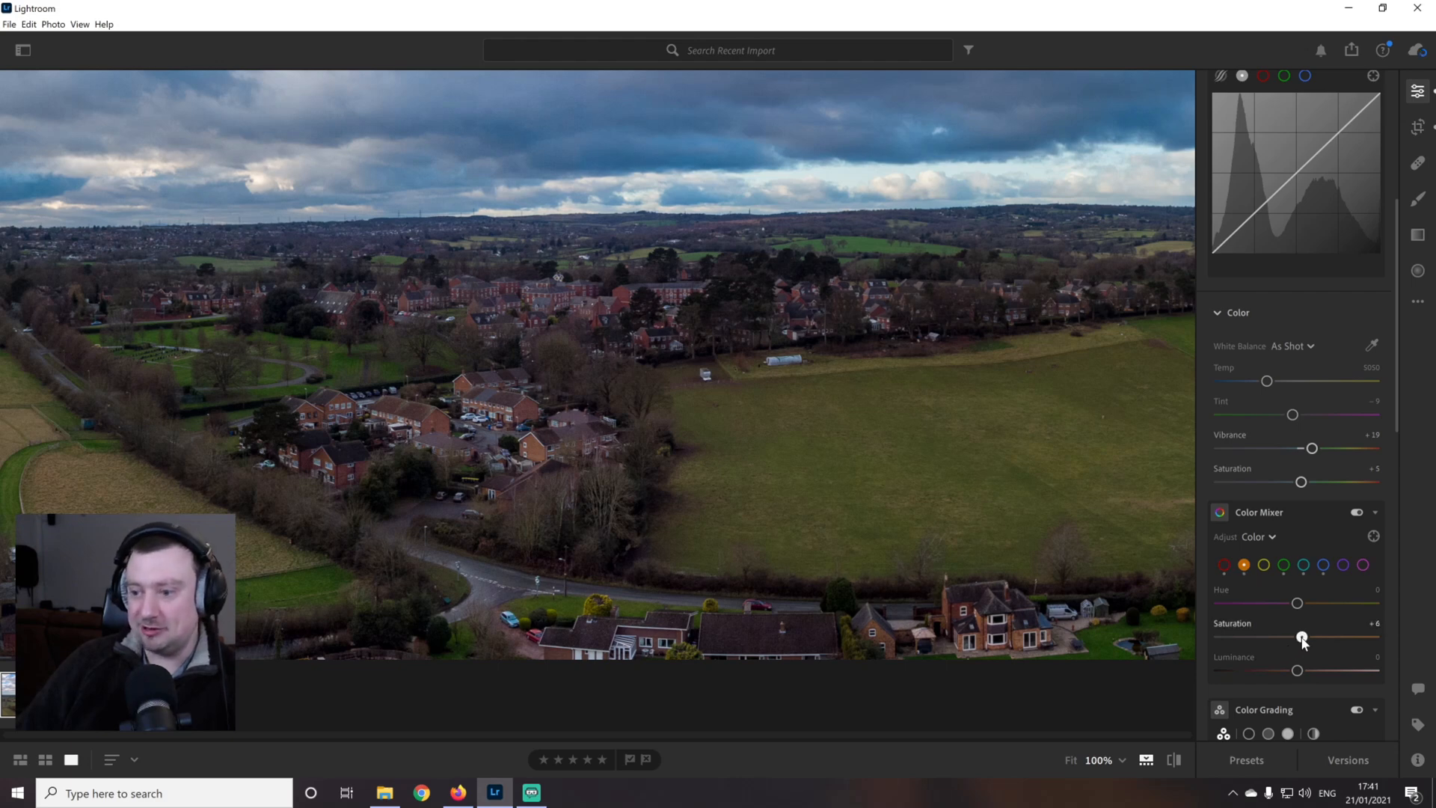
drag(743, 435, 408, 382)
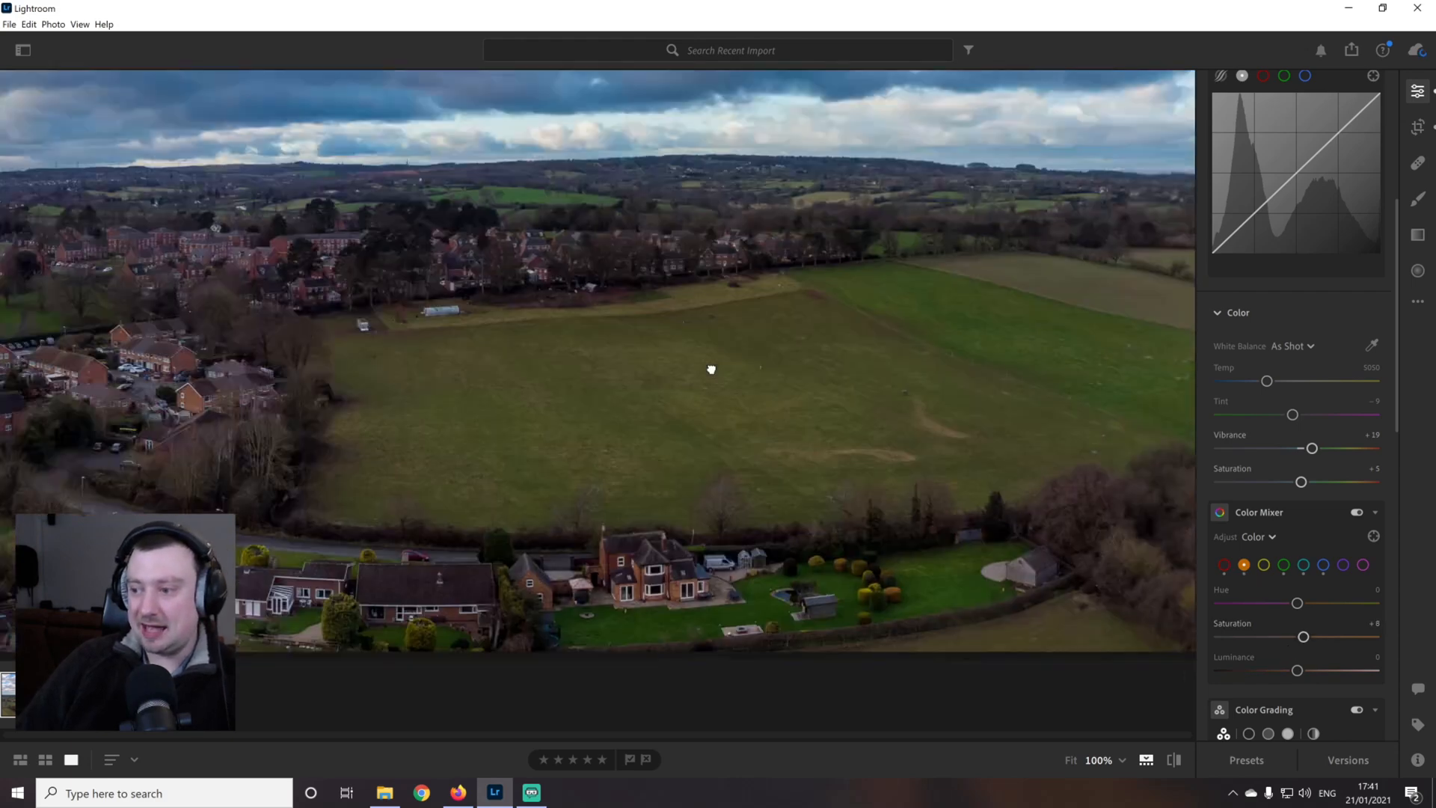
drag(711, 369, 637, 330)
drag(900, 385, 748, 402)
drag(1059, 305, 687, 336)
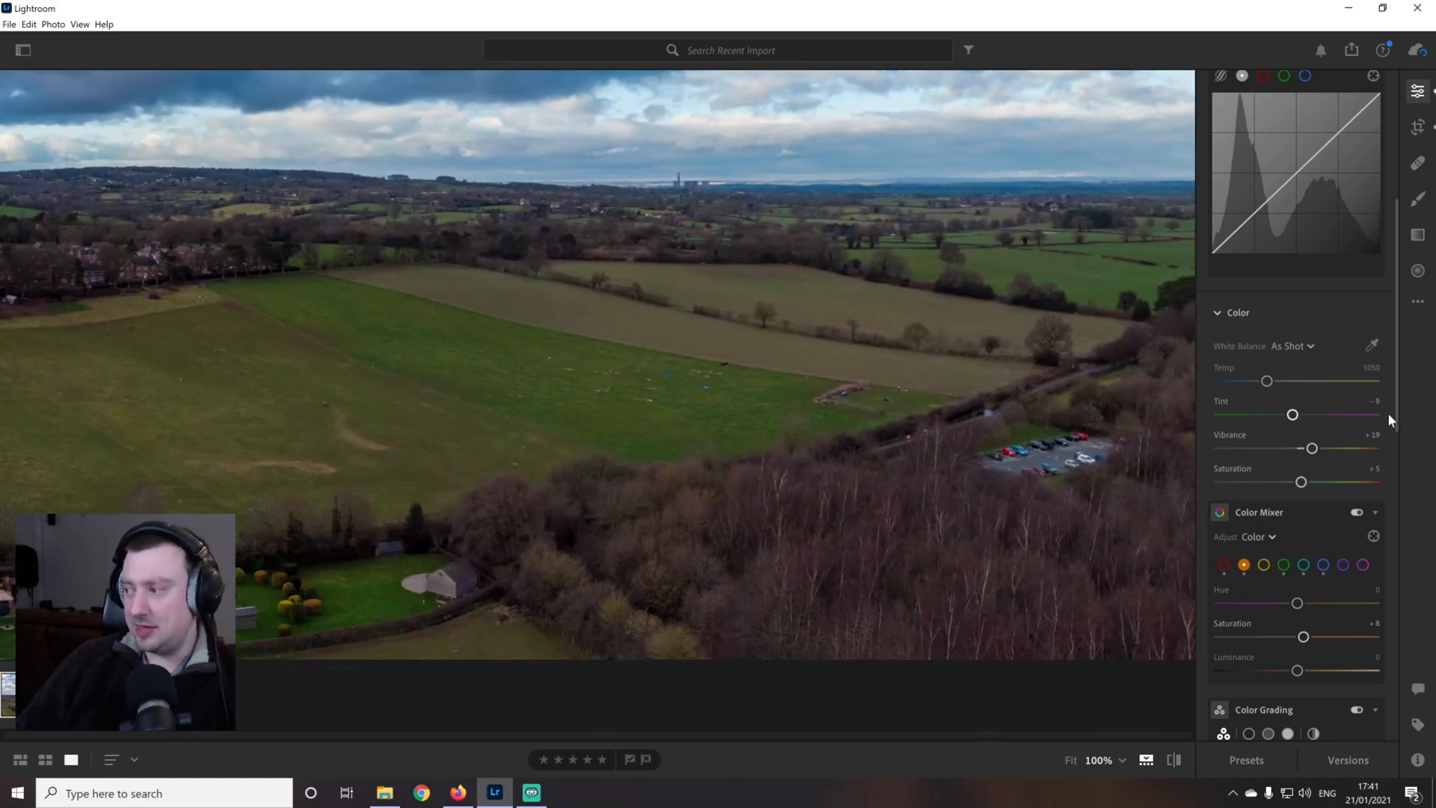
Look through the Color Grading, Effects and Detail settings, including the Shadows colour wheel, and examine the panorama's fields and houses
drag(1398, 398, 1408, 524)
drag(677, 369, 691, 449)
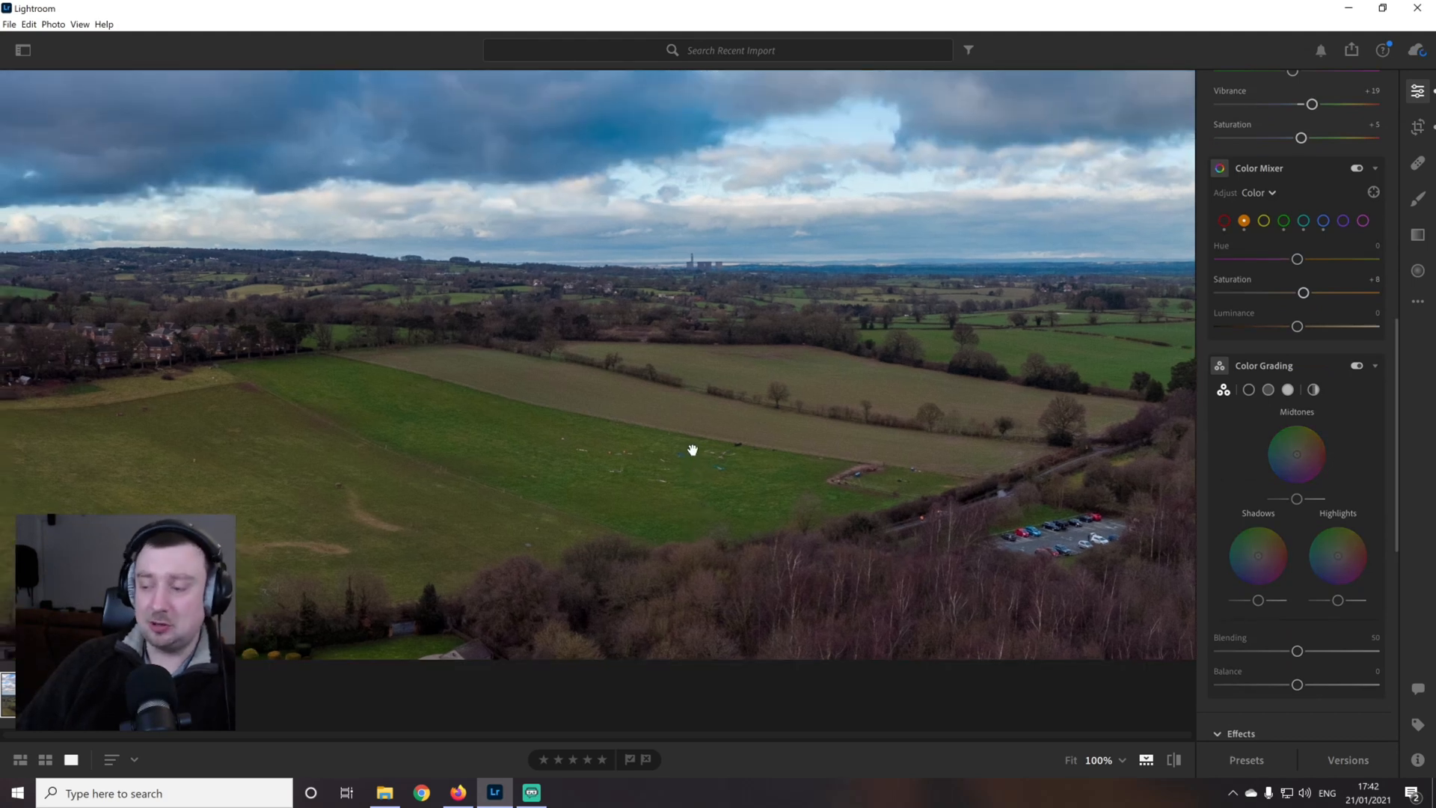
drag(1079, 539, 1032, 507)
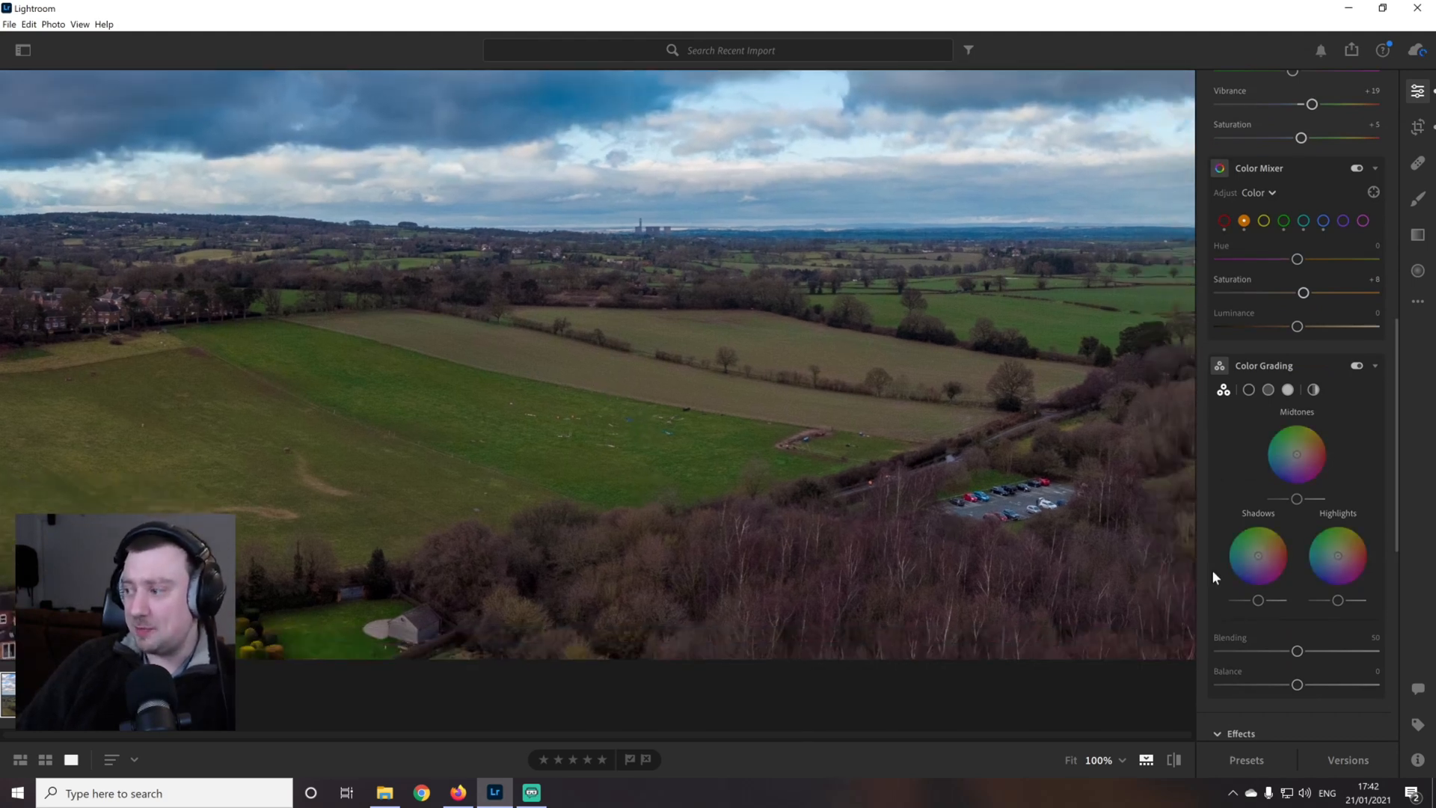
click(1269, 389)
click(1248, 390)
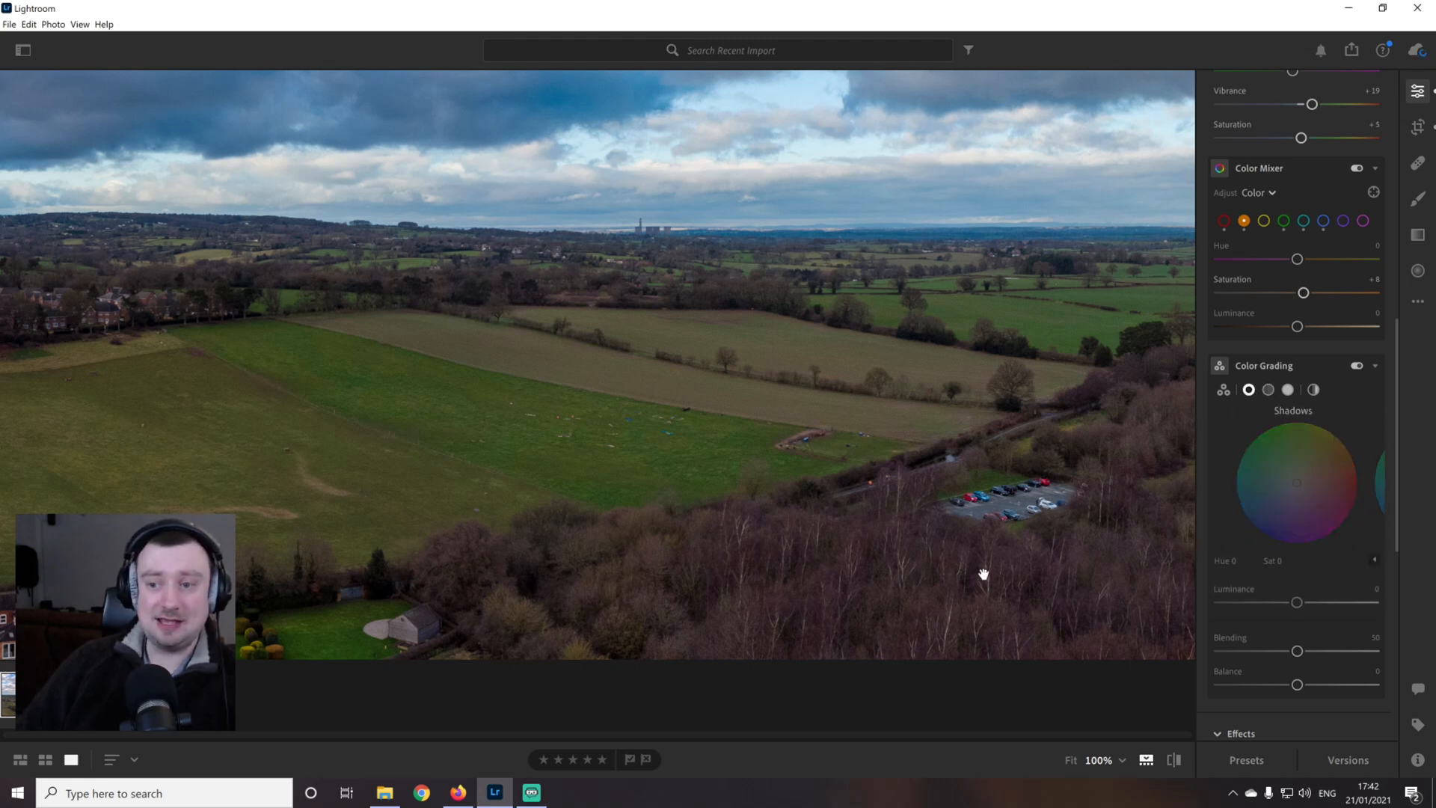
drag(451, 436, 955, 436)
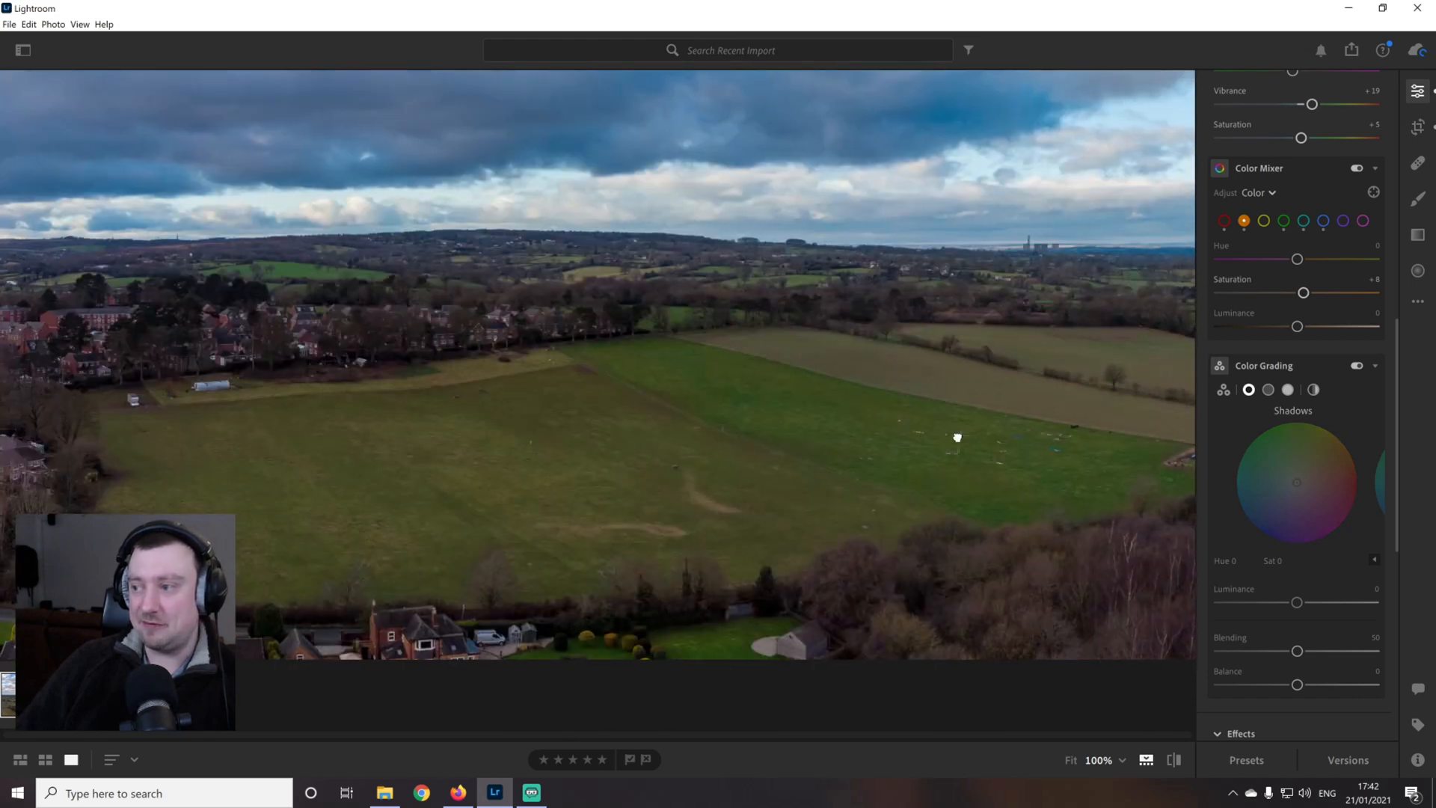
drag(632, 478, 848, 349)
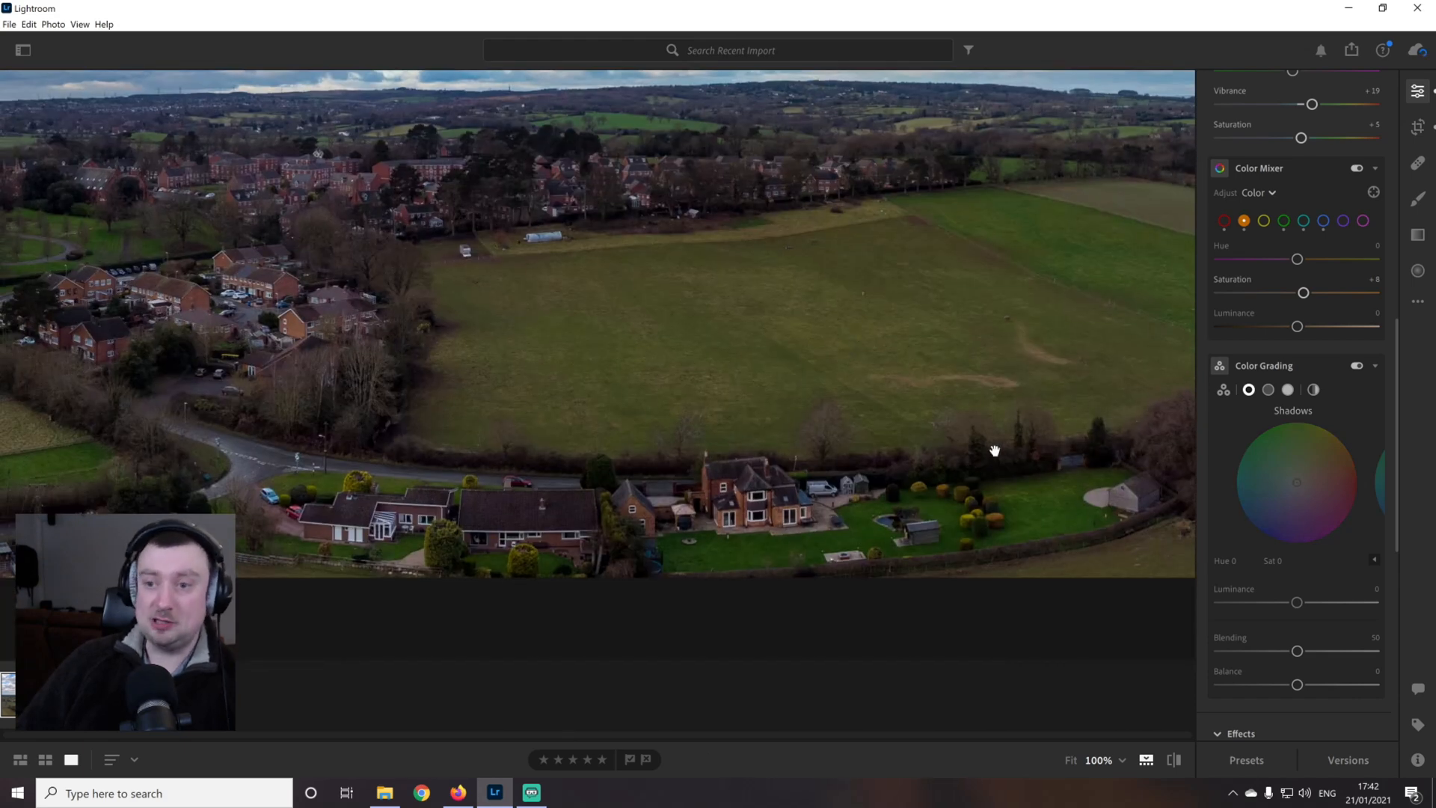
drag(1396, 401, 1395, 544)
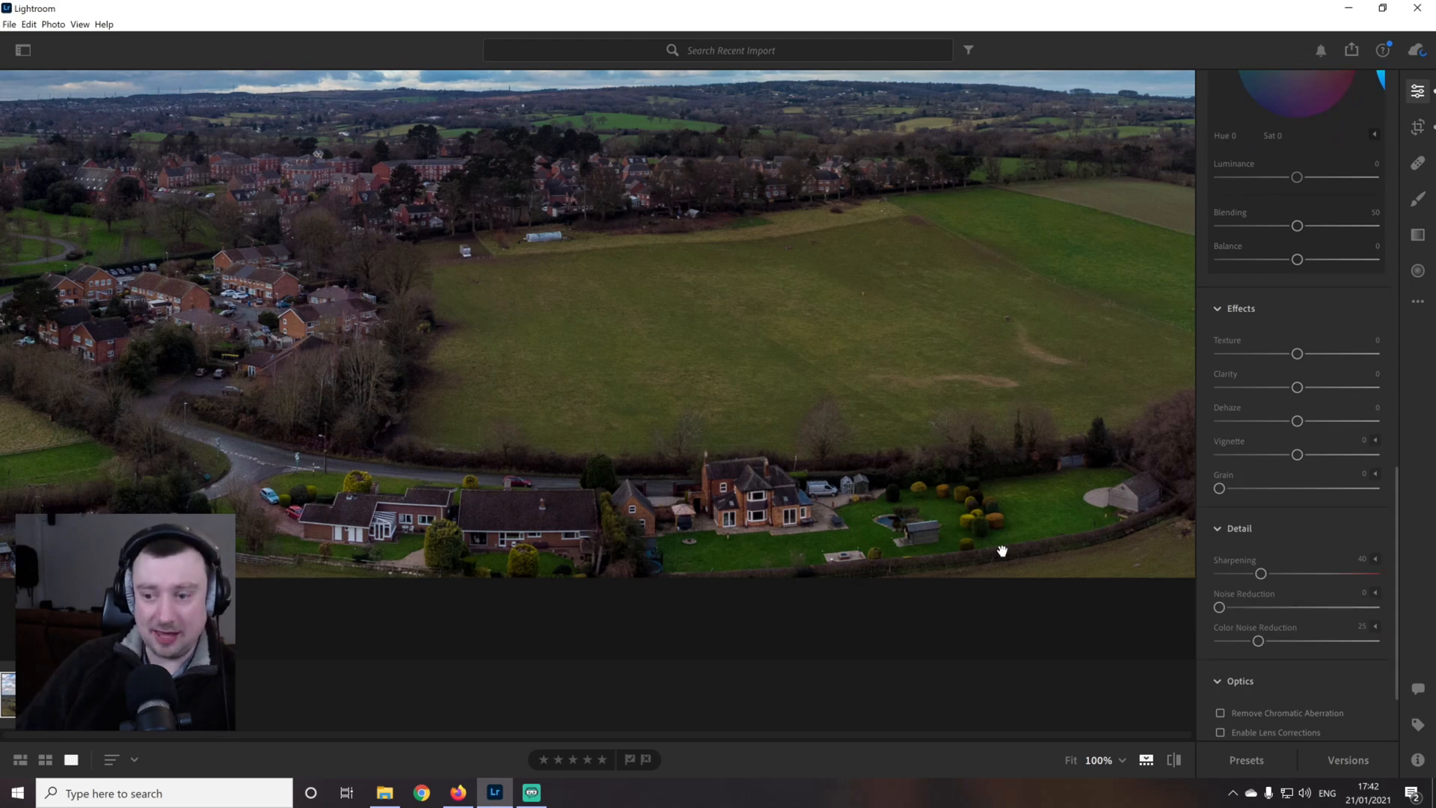
drag(745, 446, 741, 520)
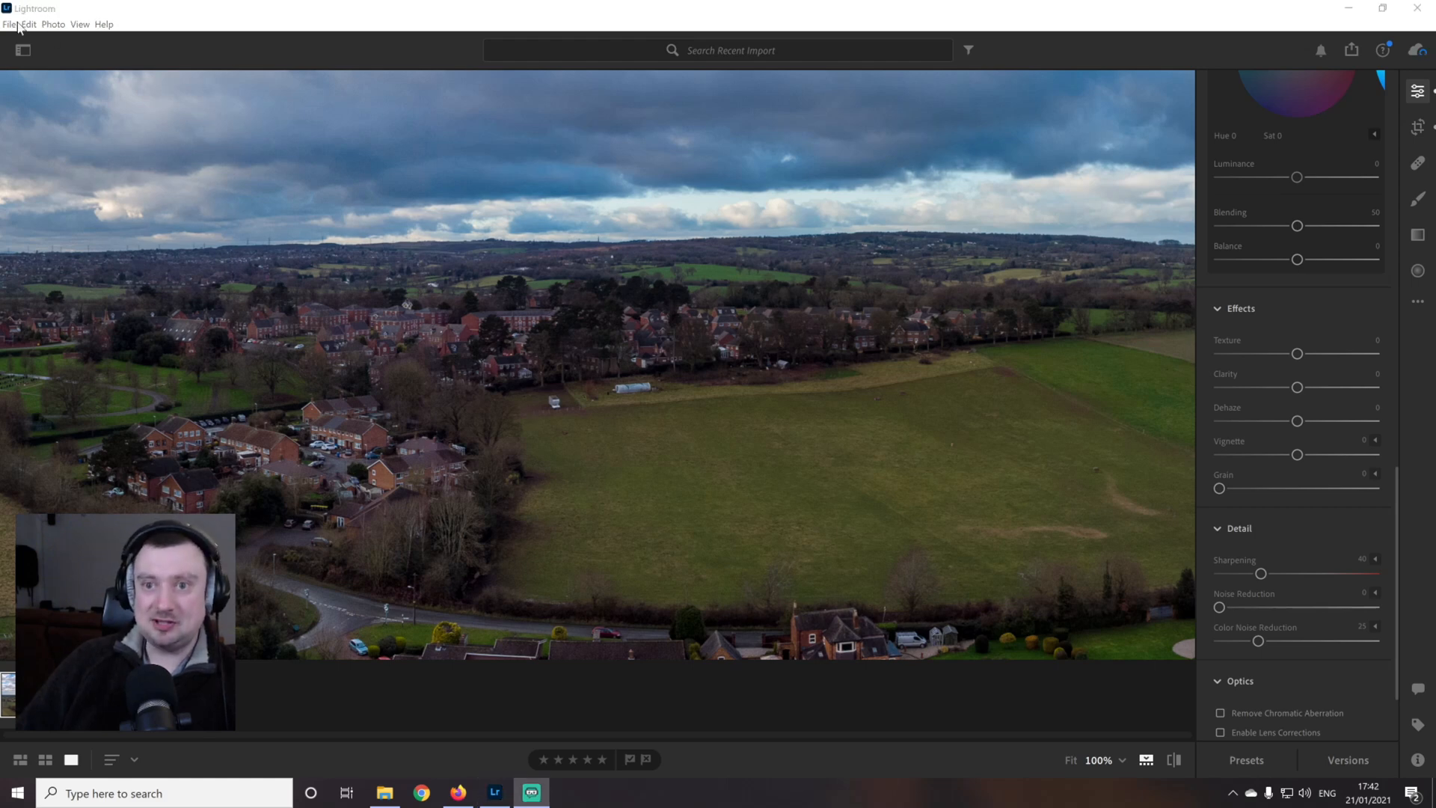
Open the export settings for the panorama, view the available file types and keep JPG
click(9, 24)
click(67, 88)
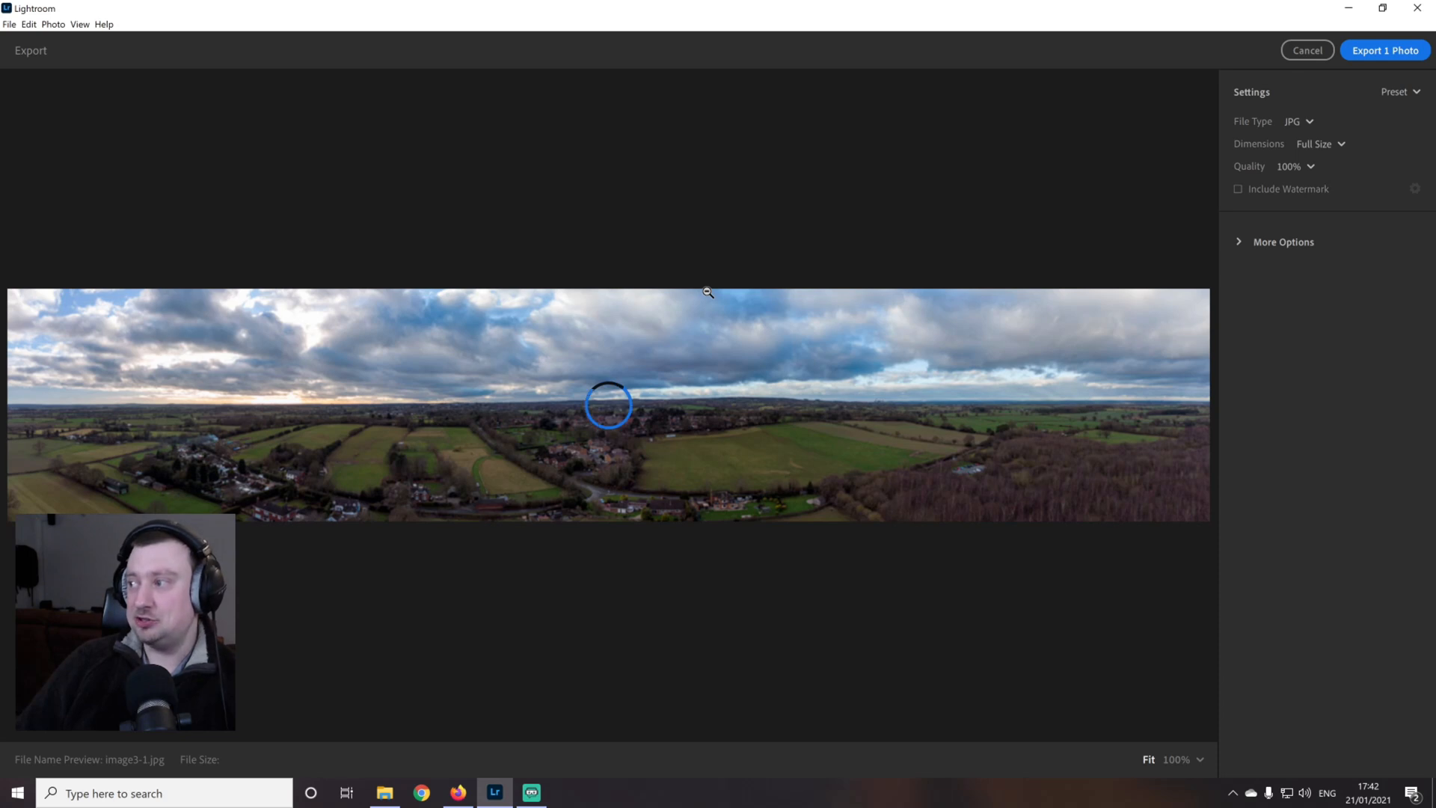
click(1306, 125)
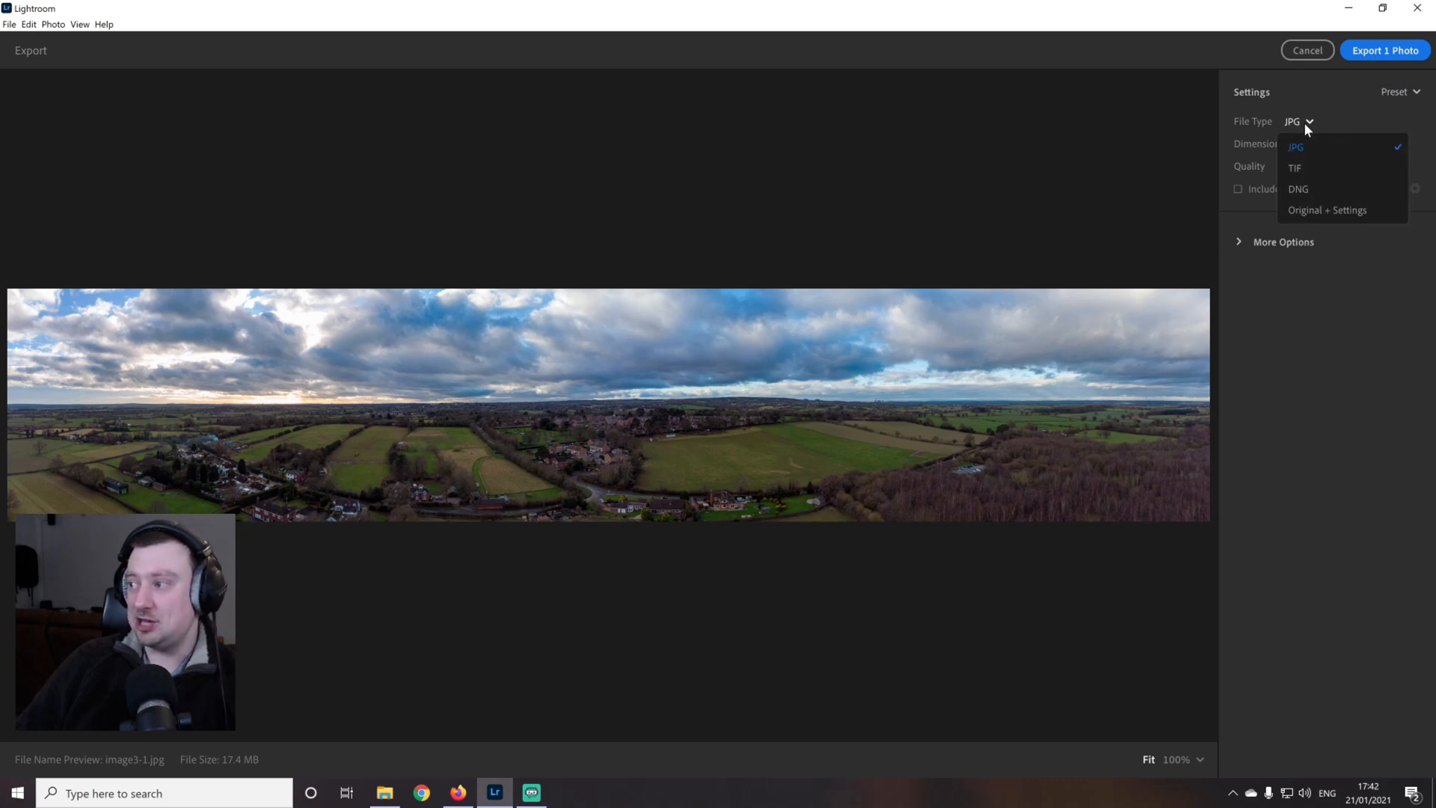
click(1306, 122)
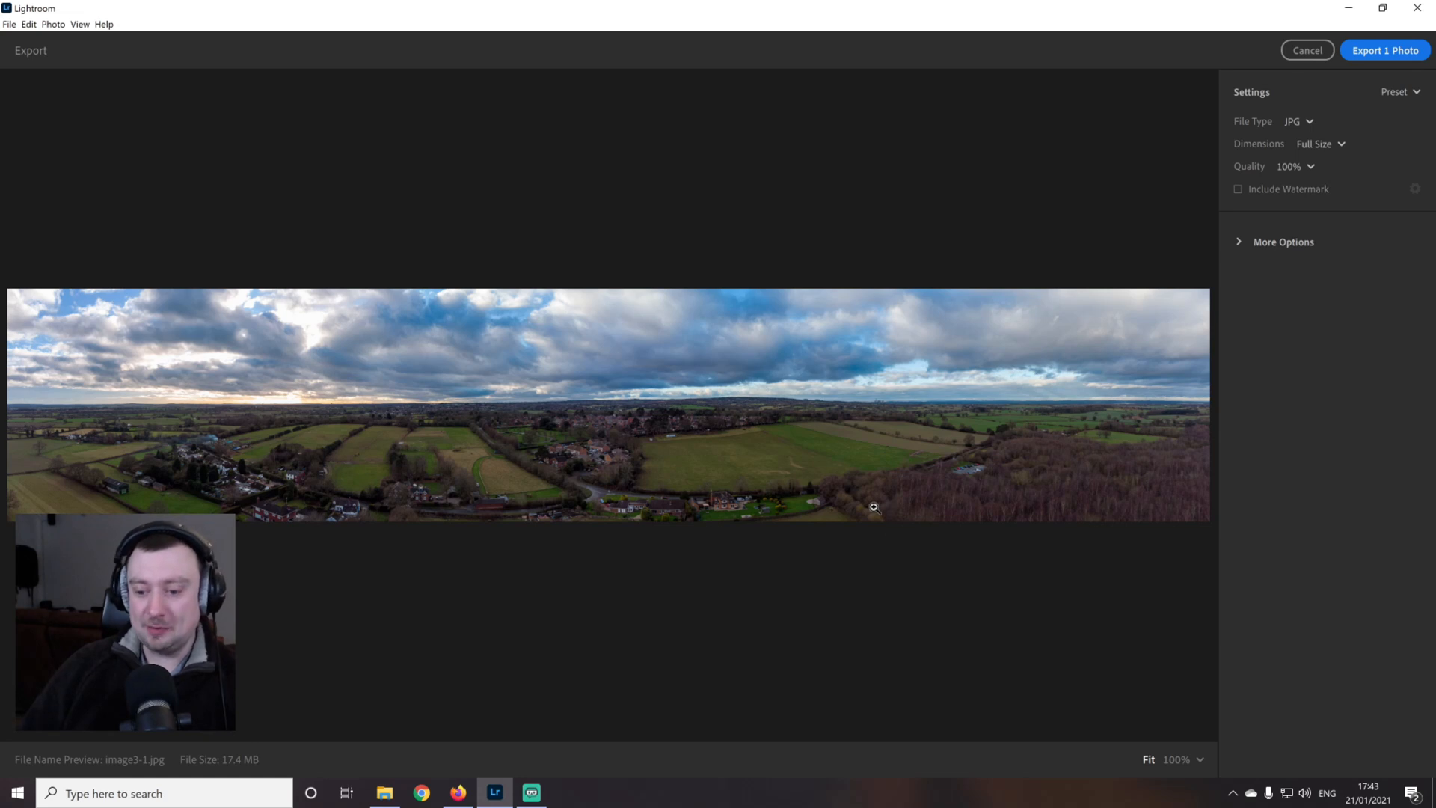
Keep Full Size dimensions, show the additional export options and export the panorama to the Latest Raw folder
click(1338, 145)
click(1337, 145)
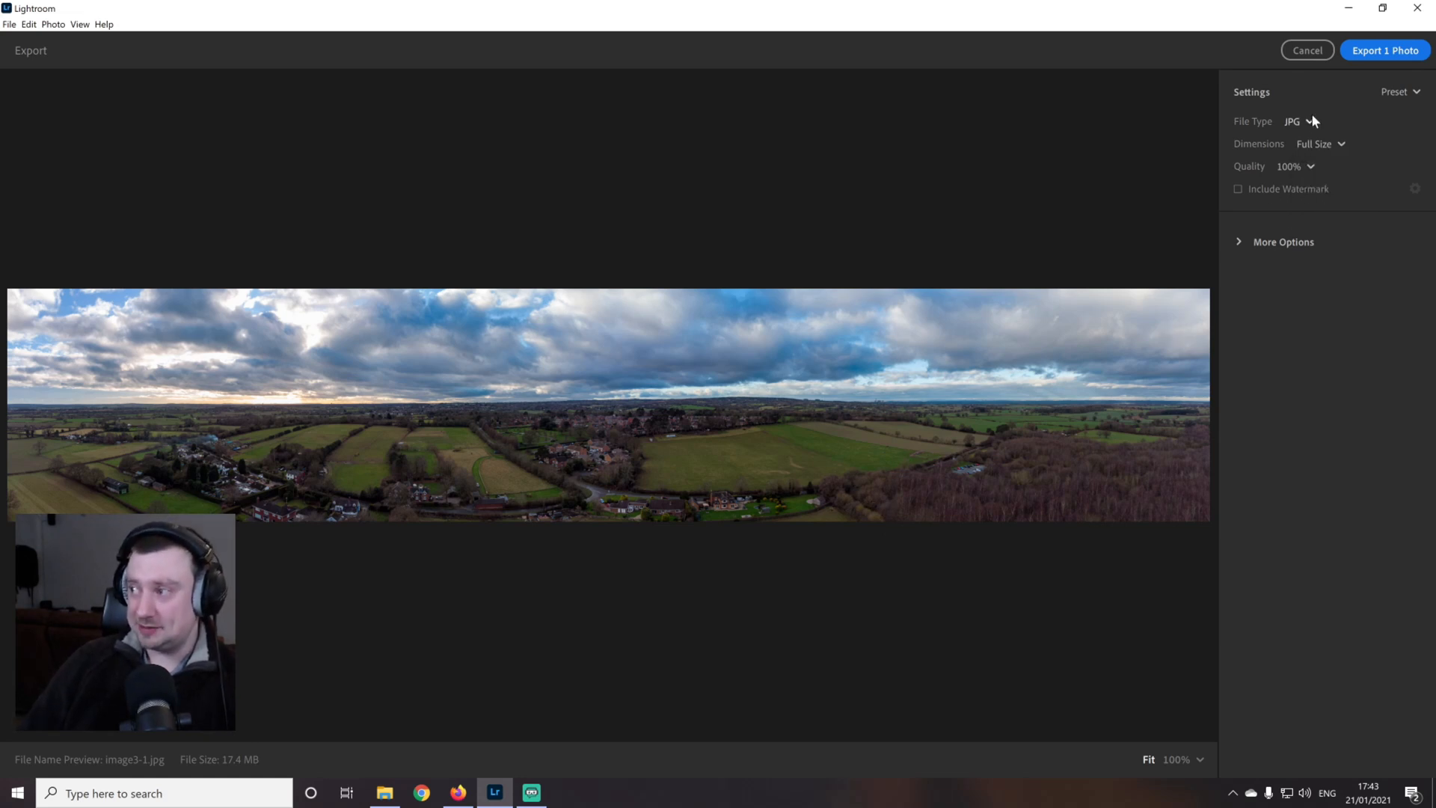
click(1239, 242)
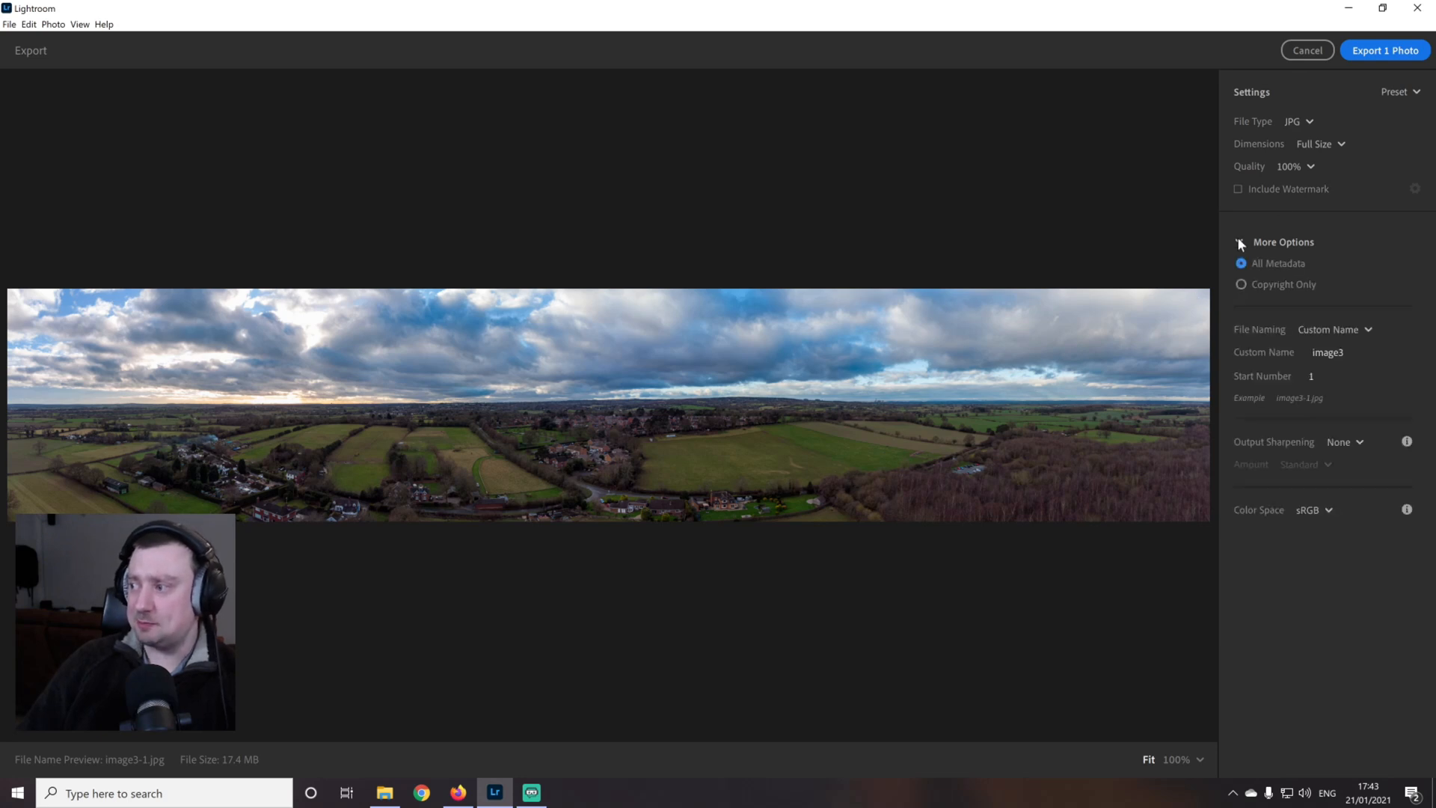
click(1384, 50)
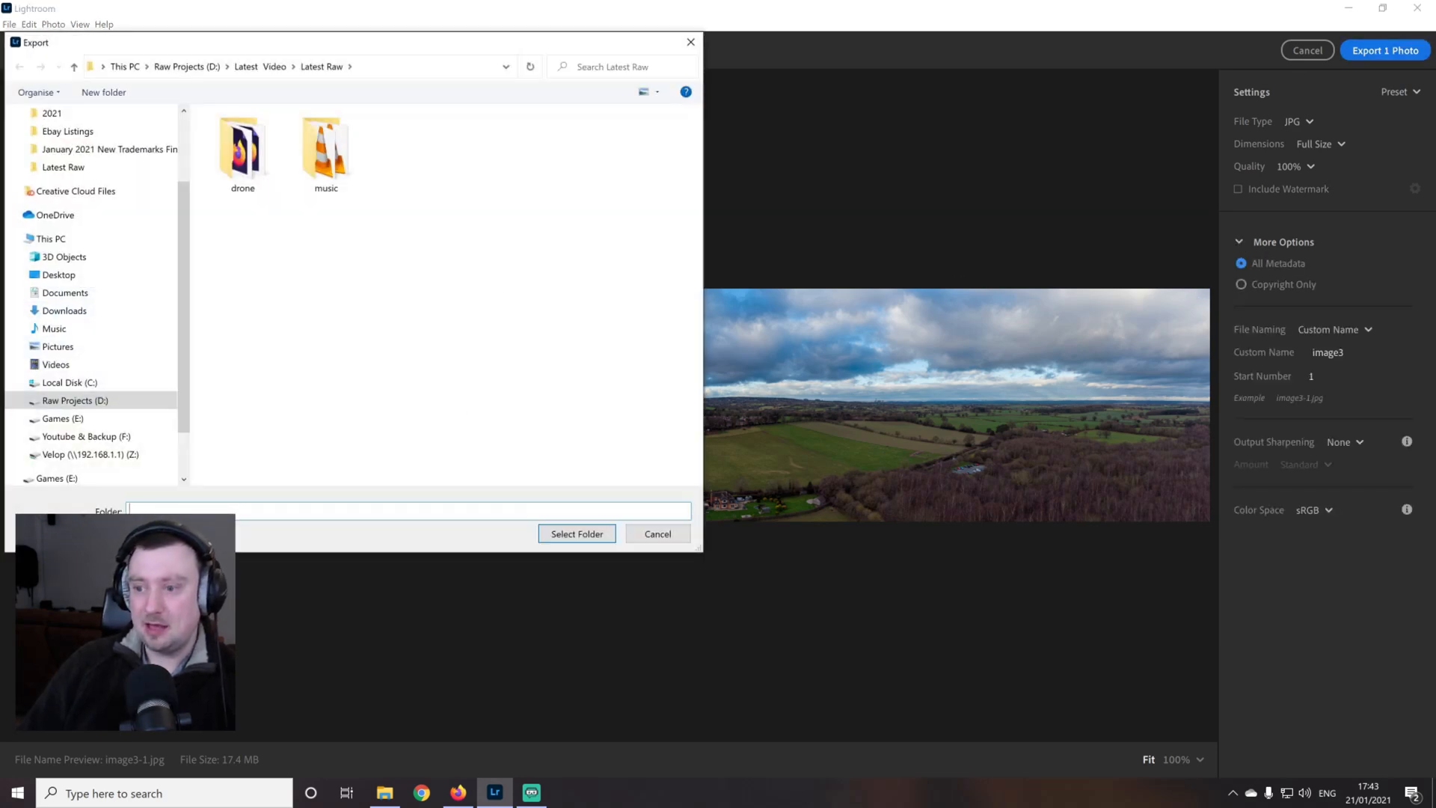
click(590, 535)
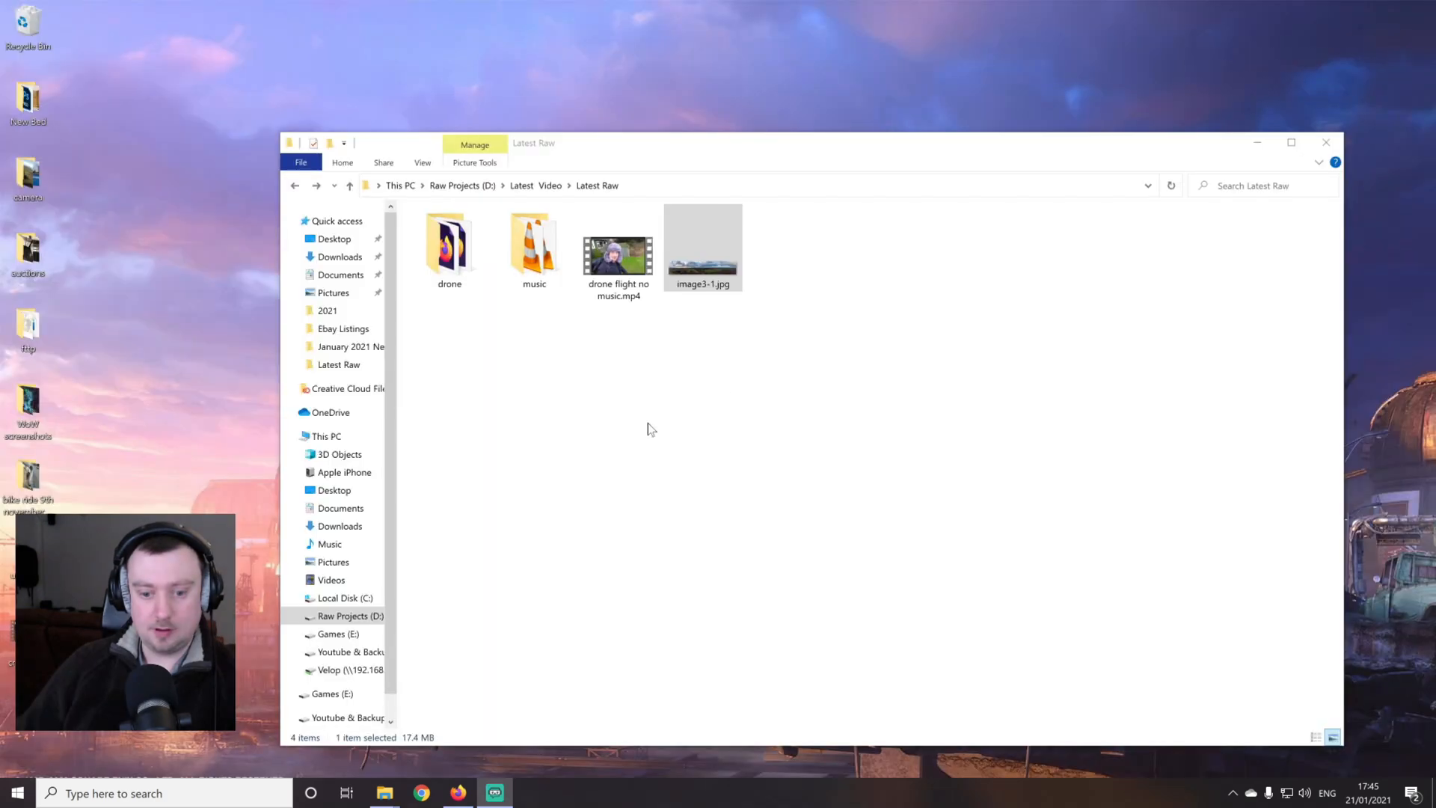
Open the exported image3-1.jpg full screen in the Photos app and examine the panorama enlarged across its width
double_click(676, 224)
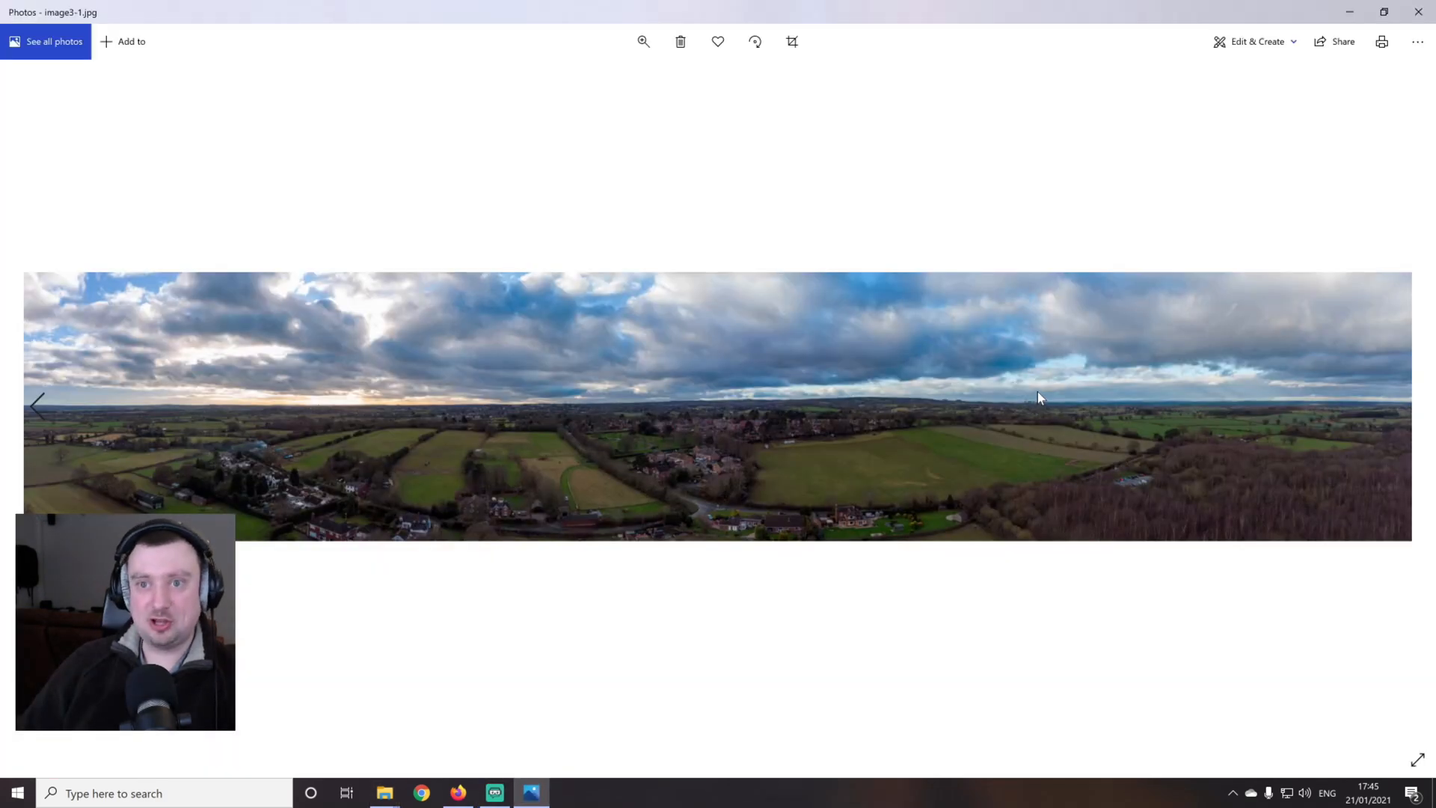
click(1417, 759)
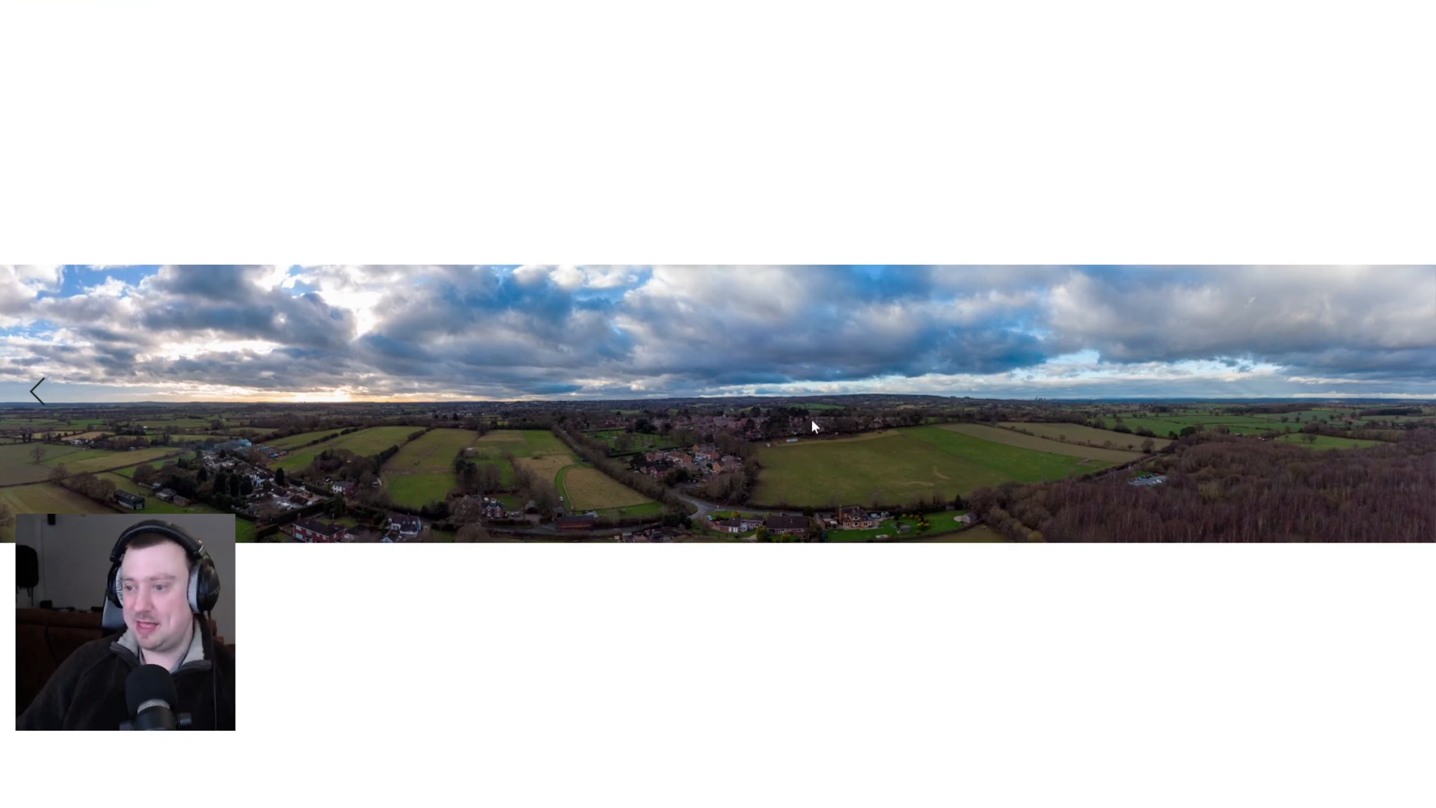
scroll(812, 422, up, 3)
scroll(812, 421, up, 2)
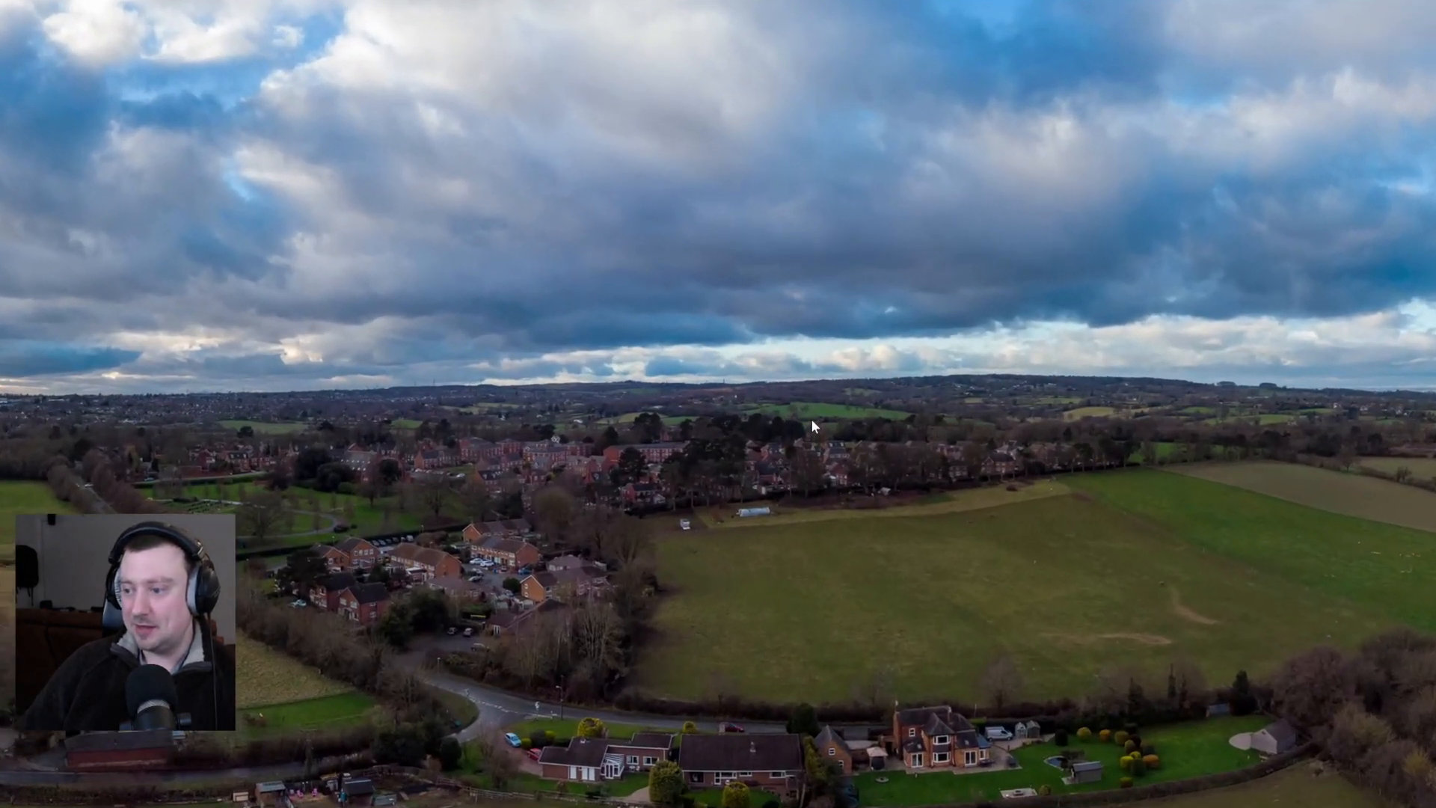
drag(1428, 327, 793, 333)
drag(1172, 315, 735, 335)
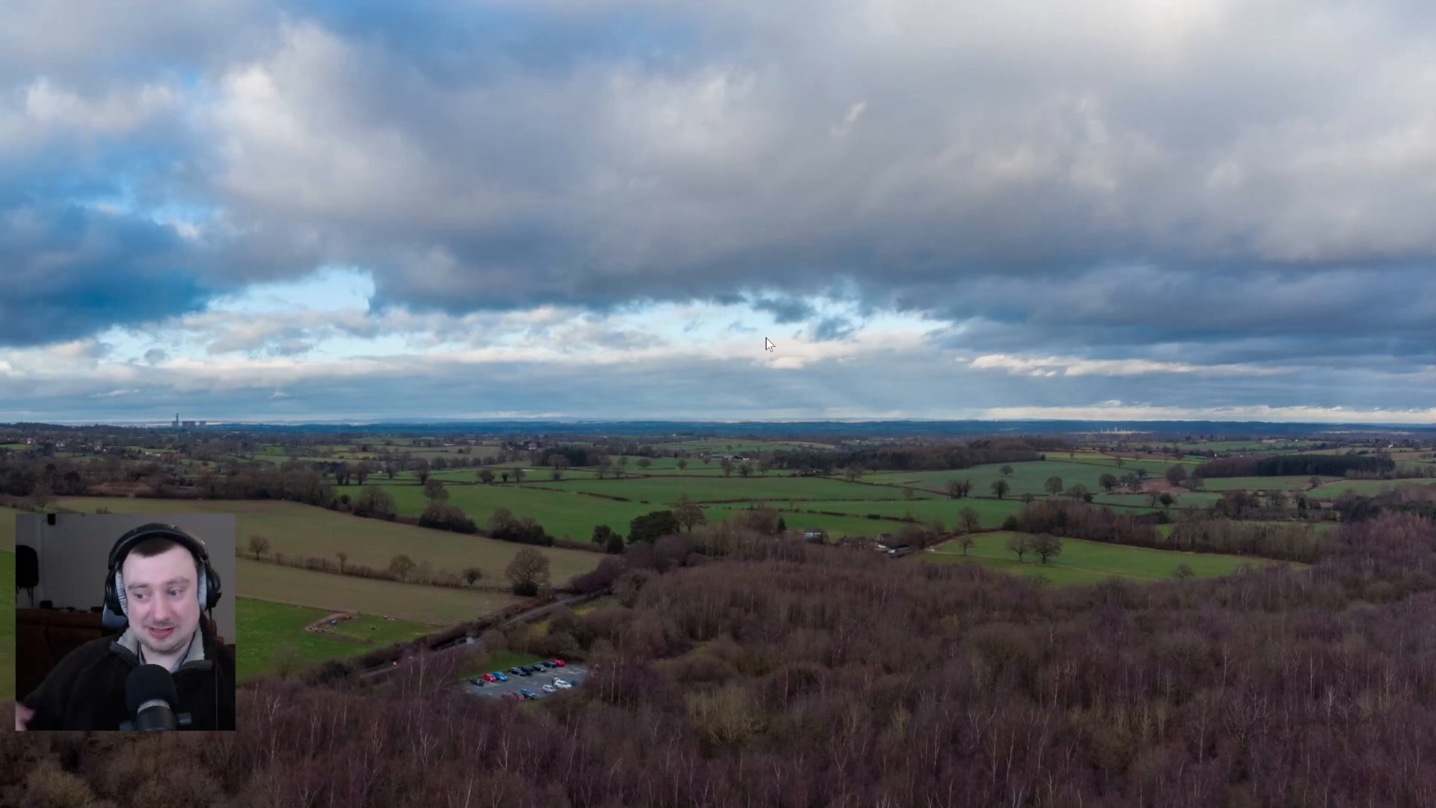
drag(765, 338, 1050, 344)
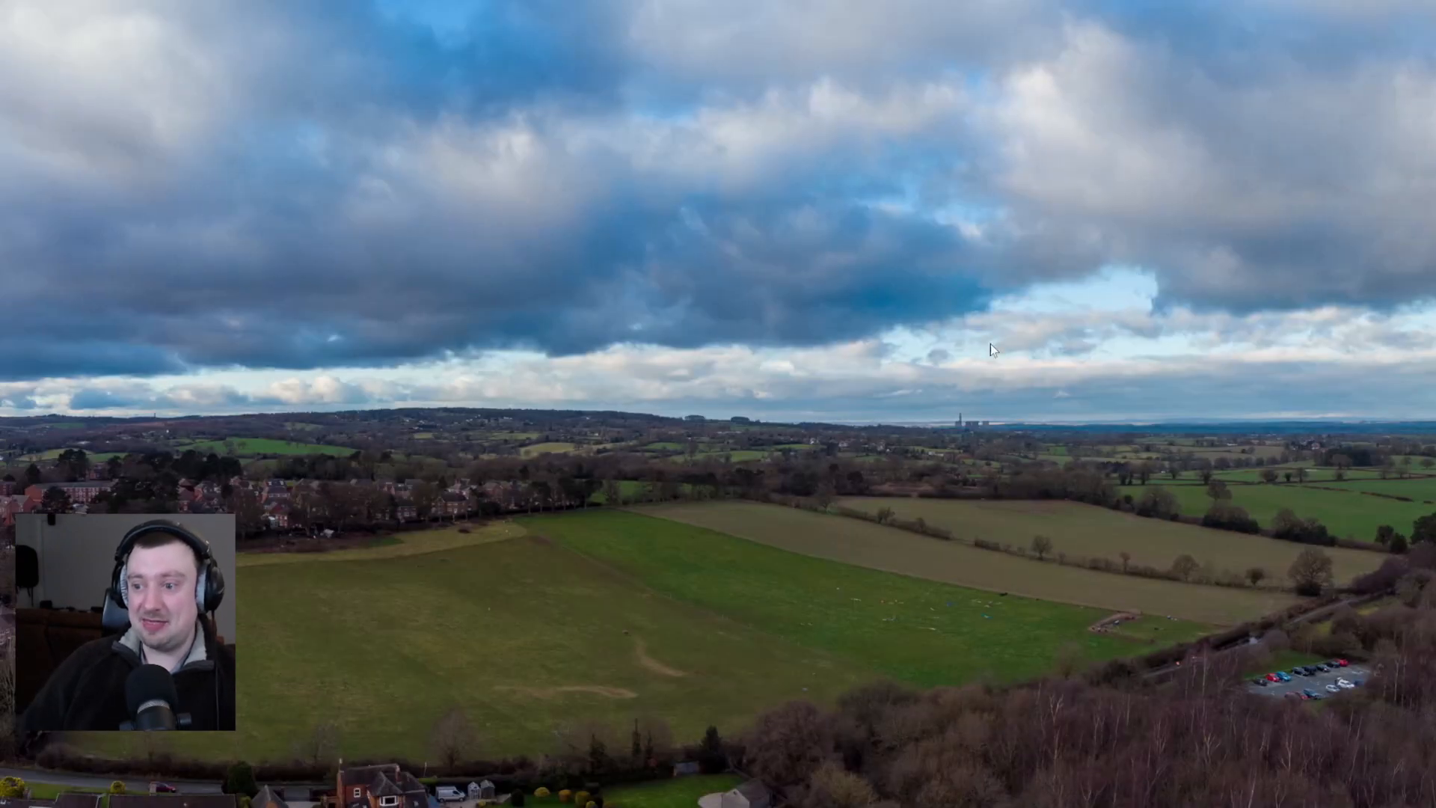